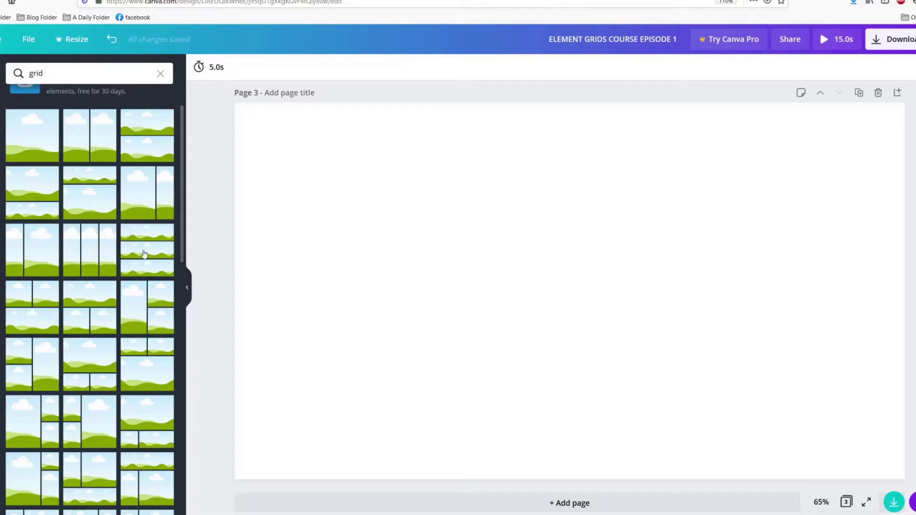
Add the three-row grid from the 'grid' results to blank page 3, then deselect it
{"action": "left_click", "coordinate": [144, 253]}
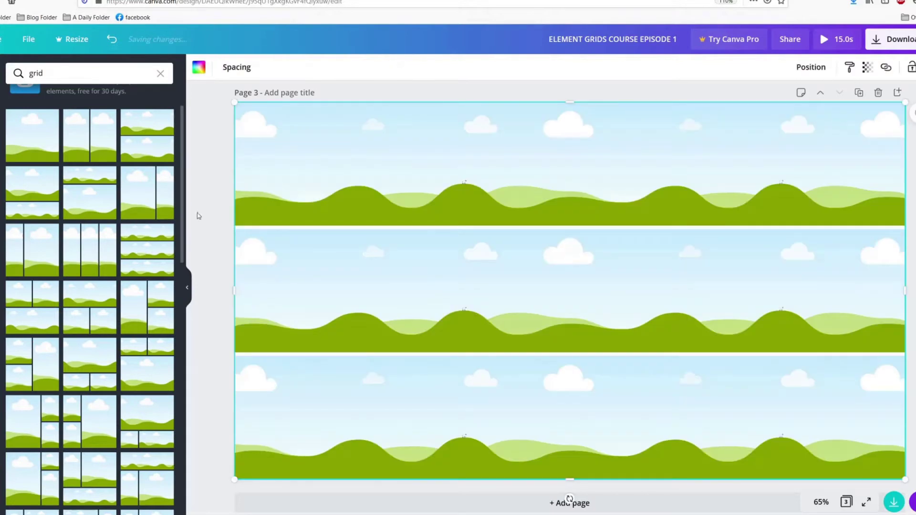
{"action": "left_click", "coordinate": [215, 214]}
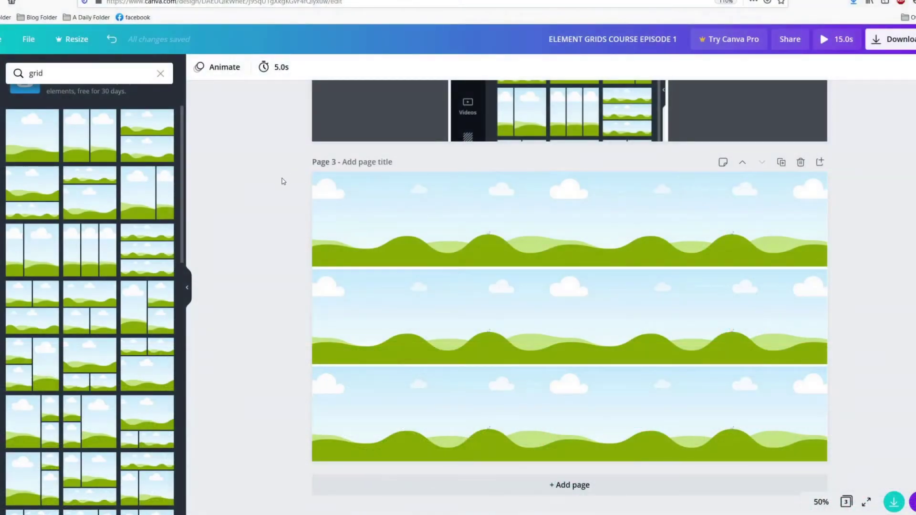
Fill the grid's top, middle and bottom cells with teal, green and light blue
{"action": "left_click", "coordinate": [357, 219]}
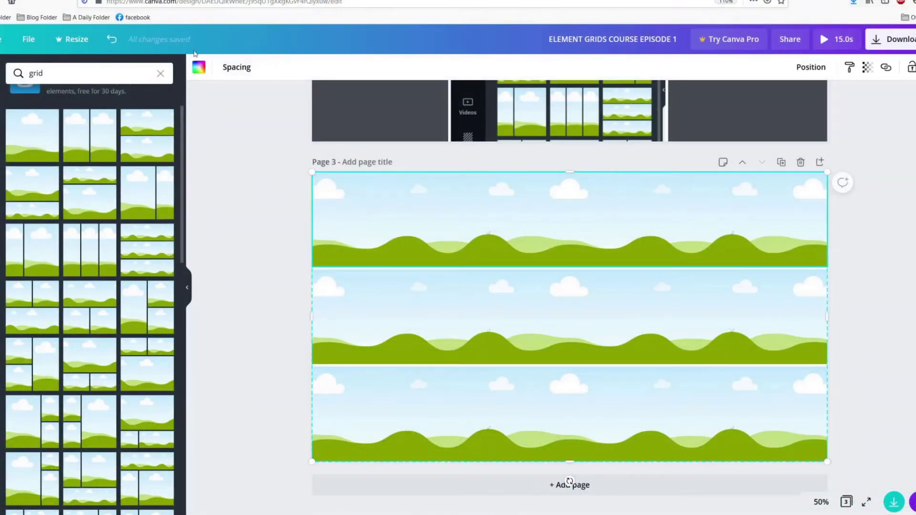
{"action": "left_click", "coordinate": [199, 67]}
{"action": "left_click", "coordinate": [133, 306]}
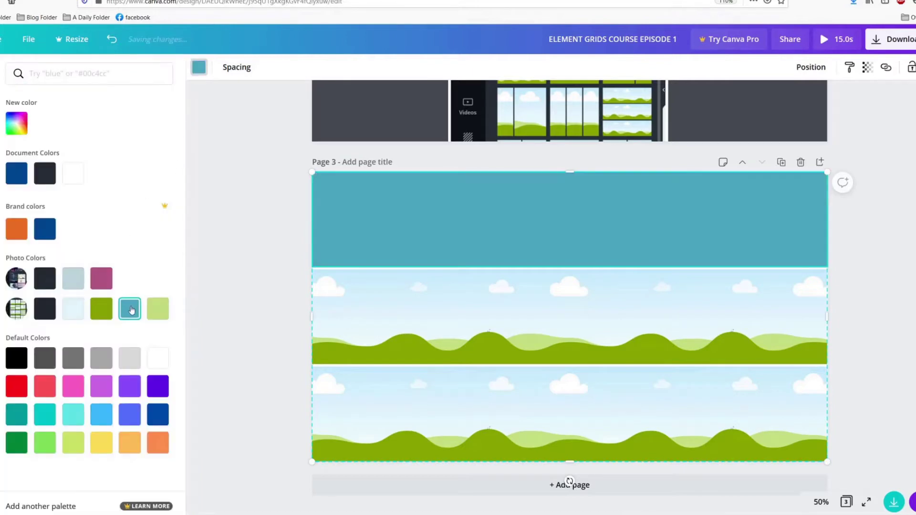
{"action": "left_click", "coordinate": [400, 330]}
{"action": "left_click", "coordinate": [96, 319]}
{"action": "left_click", "coordinate": [355, 399]}
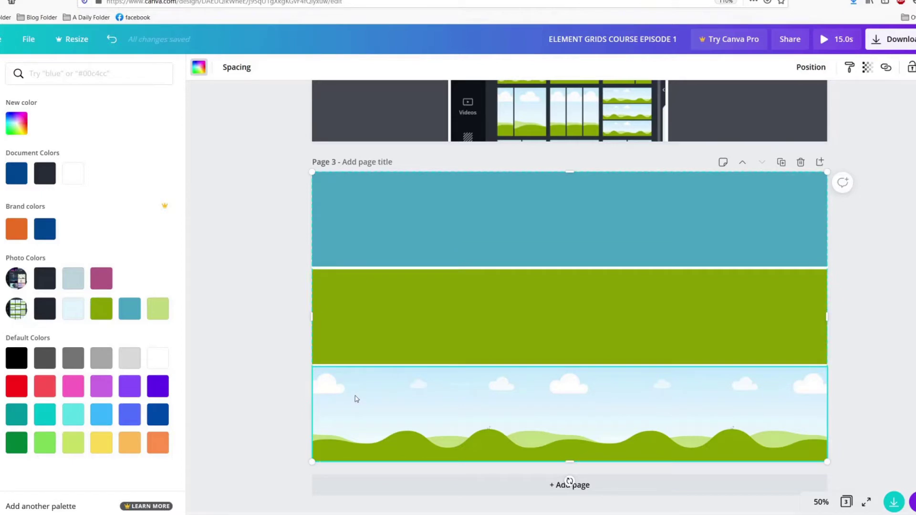
{"action": "left_click", "coordinate": [69, 310]}
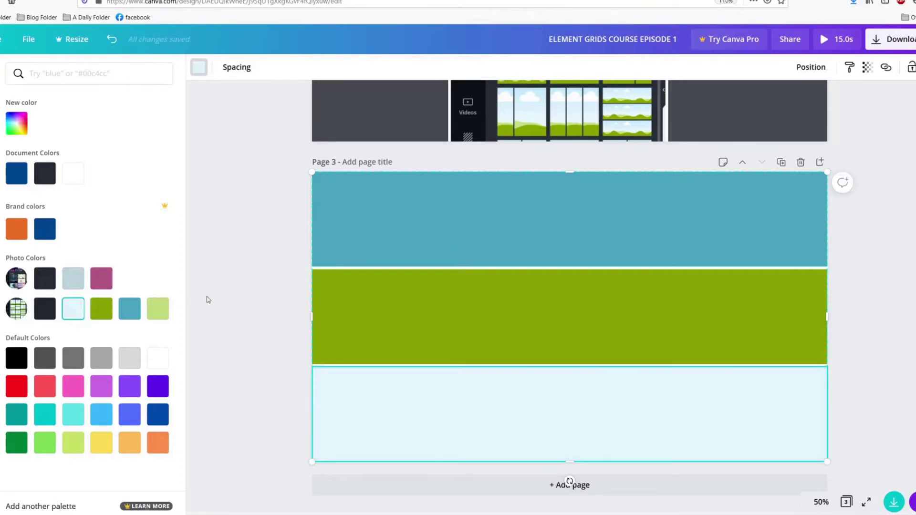
{"action": "key", "text": "Escape"}
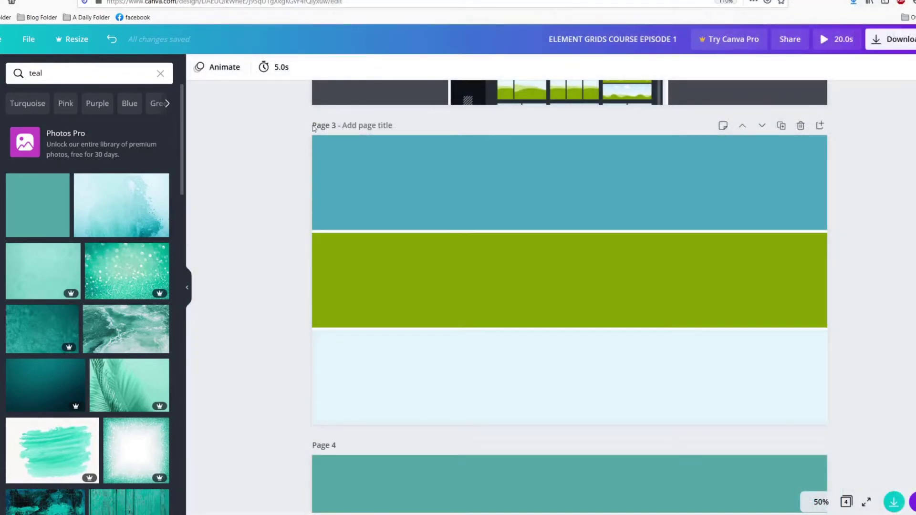
Drop the plain teal, watery teal and ocean-wave photos into the top, middle and bottom cells
{"action": "left_click", "coordinate": [39, 205]}
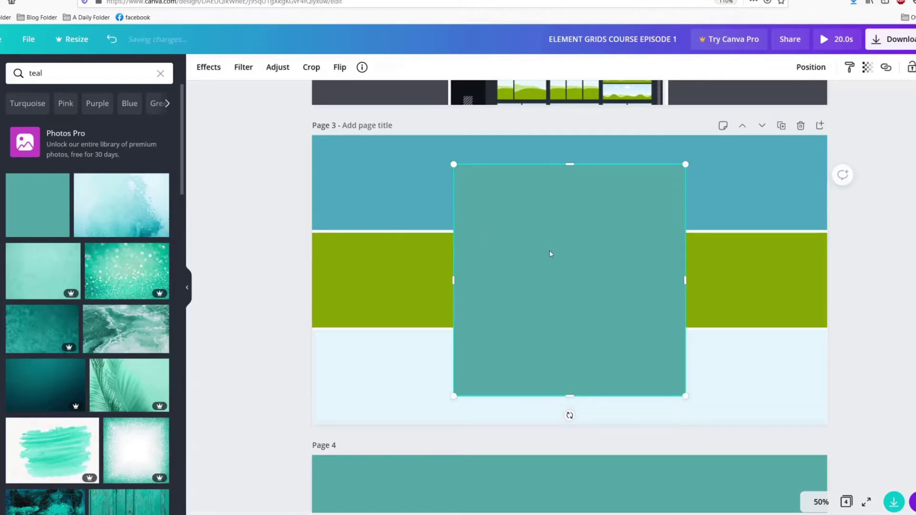
{"action": "left_click_drag", "start_coordinate": [549, 254], "coordinate": [563, 192]}
{"action": "left_click", "coordinate": [124, 220]}
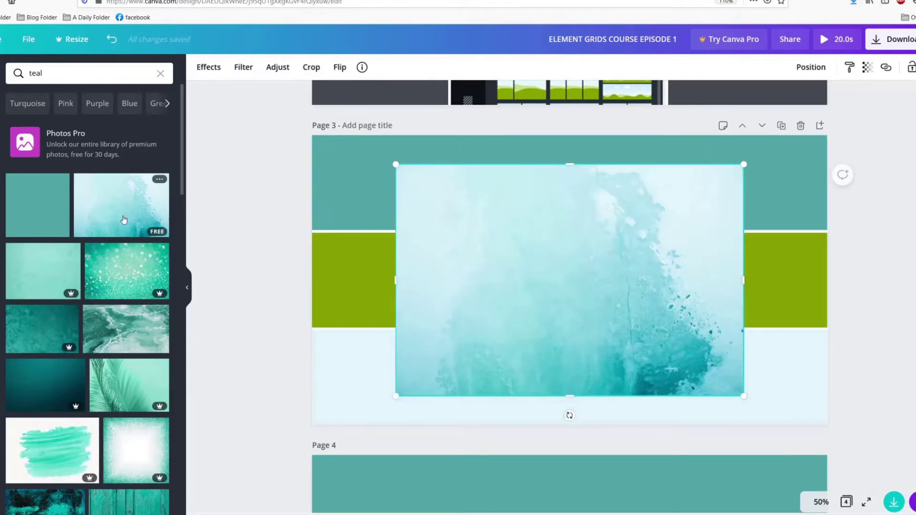
{"action": "left_click_drag", "start_coordinate": [566, 265], "coordinate": [558, 290]}
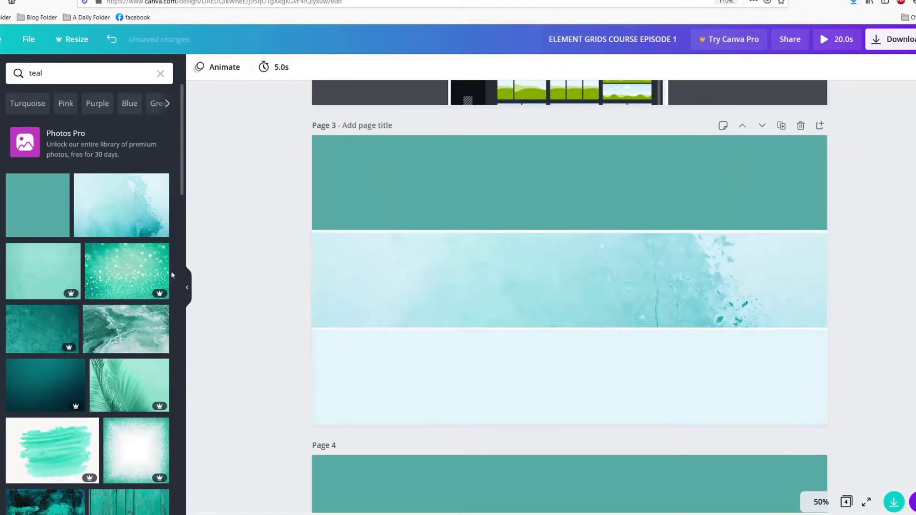
{"action": "left_click", "coordinate": [126, 329]}
{"action": "left_click_drag", "start_coordinate": [441, 320], "coordinate": [425, 409]}
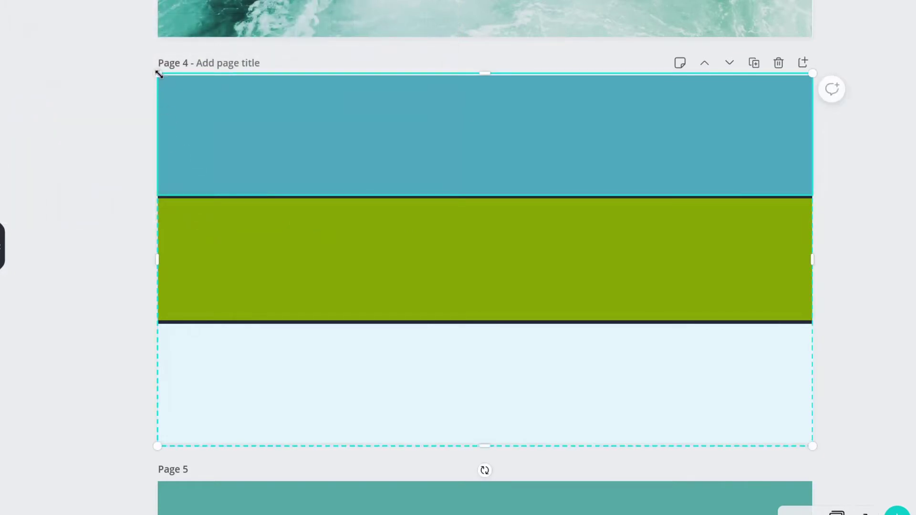
Narrow the three-colour strip, then stretch it to the page's left and right edges
{"action": "left_click_drag", "start_coordinate": [156, 257], "coordinate": [527, 219]}
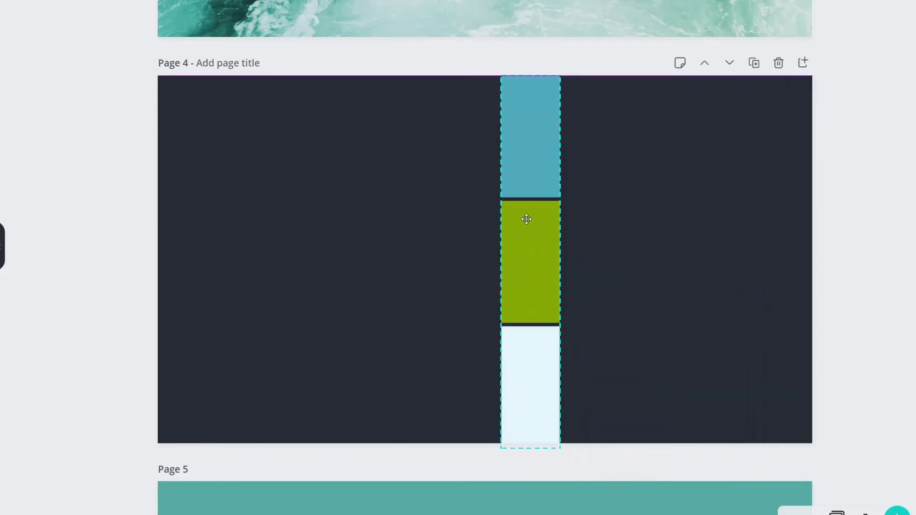
{"action": "left_click", "coordinate": [422, 241]}
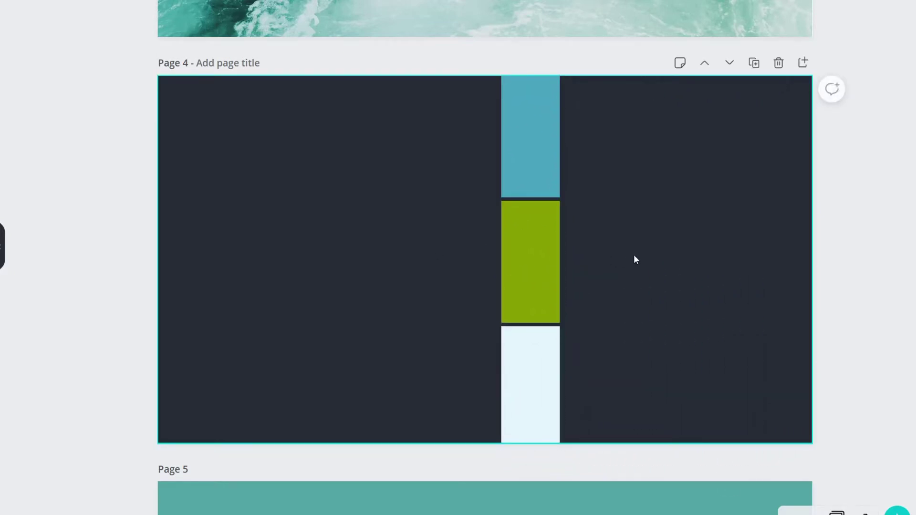
{"action": "left_click", "coordinate": [522, 286]}
{"action": "left_click_drag", "start_coordinate": [497, 263], "coordinate": [151, 317]}
{"action": "left_click_drag", "start_coordinate": [558, 271], "coordinate": [804, 267]}
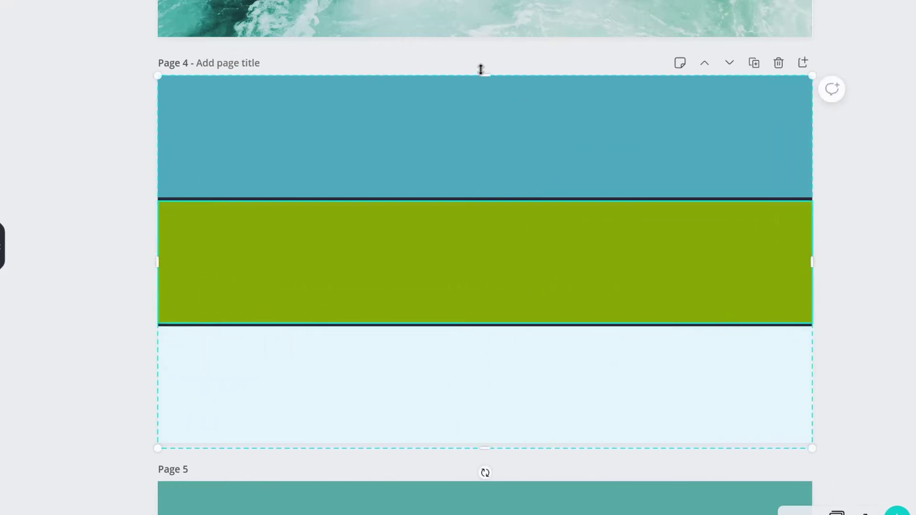
Shorten the strip from the top until its rows become thin stripes
{"action": "left_click_drag", "start_coordinate": [486, 75], "coordinate": [493, 228]}
{"action": "left_click", "coordinate": [512, 333]}
{"action": "left_click", "coordinate": [482, 366]}
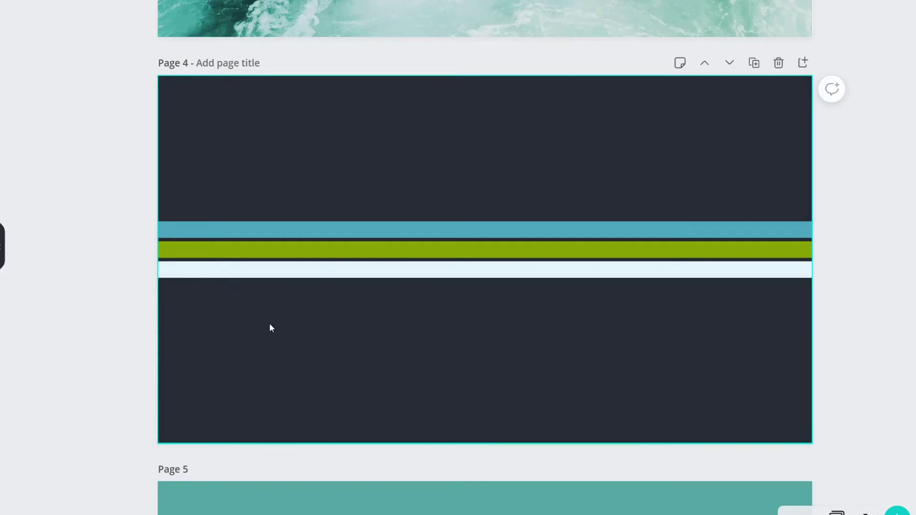
{"action": "left_click", "coordinate": [486, 225]}
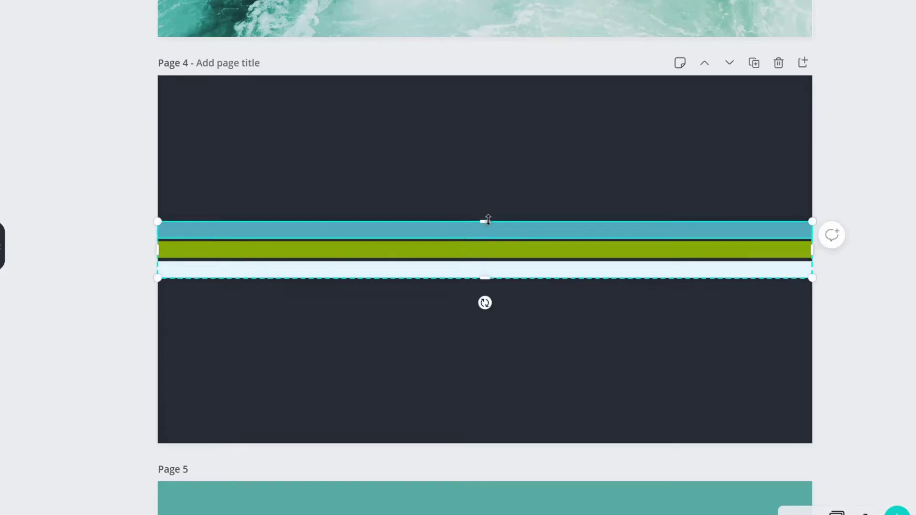
{"action": "left_click_drag", "start_coordinate": [487, 221], "coordinate": [484, 258]}
{"action": "left_click", "coordinate": [466, 330]}
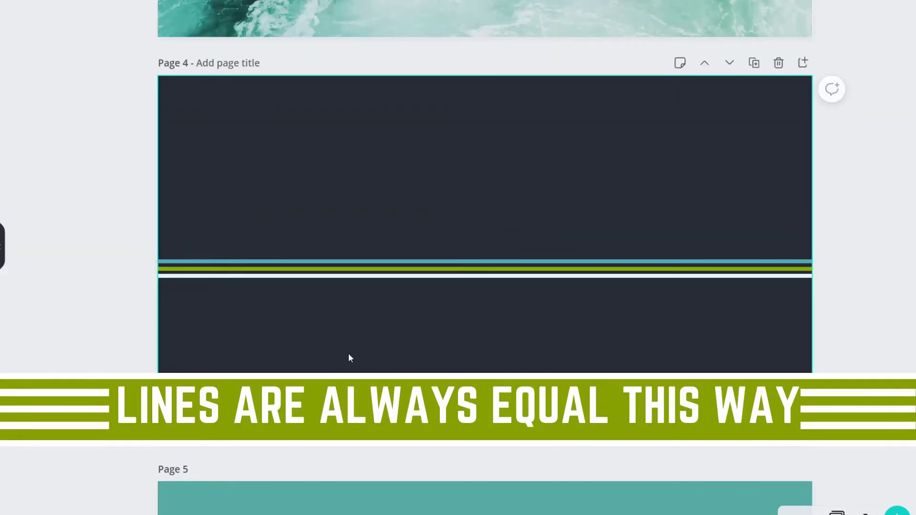
{"action": "left_click", "coordinate": [410, 277]}
Make the striped grid taller and move it higher on the page
{"action": "left_click_drag", "start_coordinate": [485, 278], "coordinate": [472, 367]}
{"action": "left_click", "coordinate": [468, 214]}
{"action": "left_click", "coordinate": [479, 301]}
{"action": "left_click_drag", "start_coordinate": [479, 304], "coordinate": [481, 238]}
{"action": "left_click", "coordinate": [446, 395]}
{"action": "left_click", "coordinate": [446, 288]}
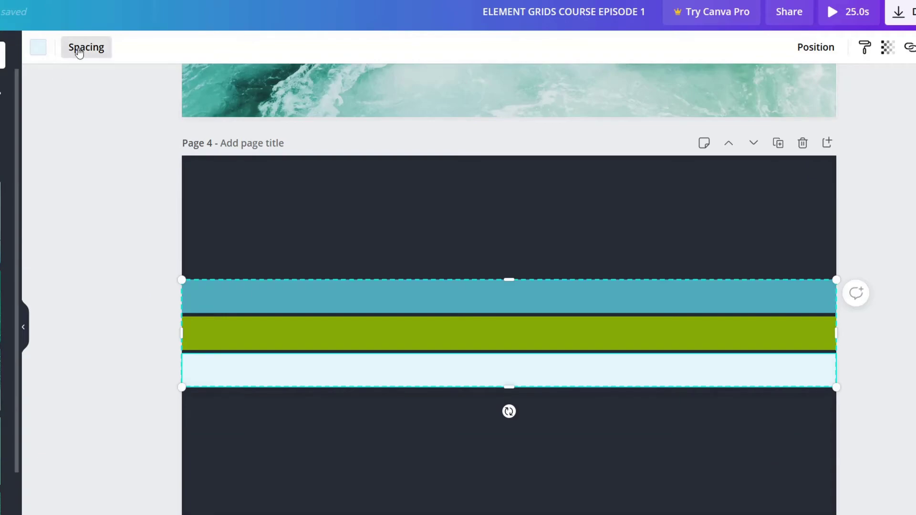
Set grid spacing to 55, then shorten the grid from the top into thin bands
{"action": "left_click", "coordinate": [80, 52]}
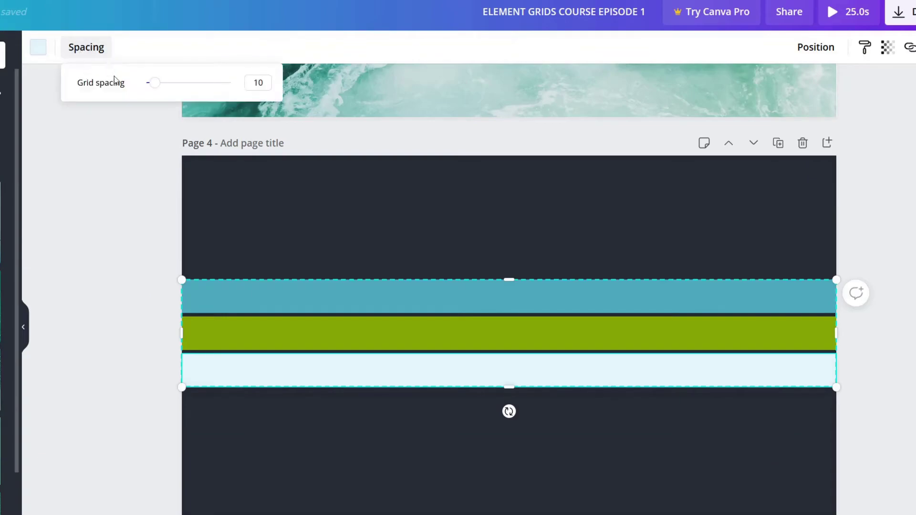
{"action": "left_click_drag", "start_coordinate": [153, 86], "coordinate": [194, 90]}
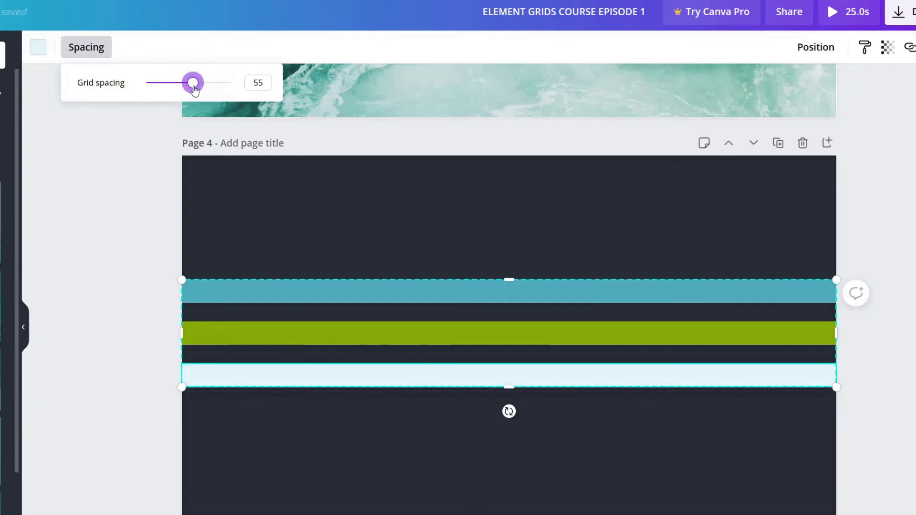
{"action": "left_click", "coordinate": [461, 224]}
{"action": "left_click", "coordinate": [517, 296]}
{"action": "left_click_drag", "start_coordinate": [509, 280], "coordinate": [509, 339]}
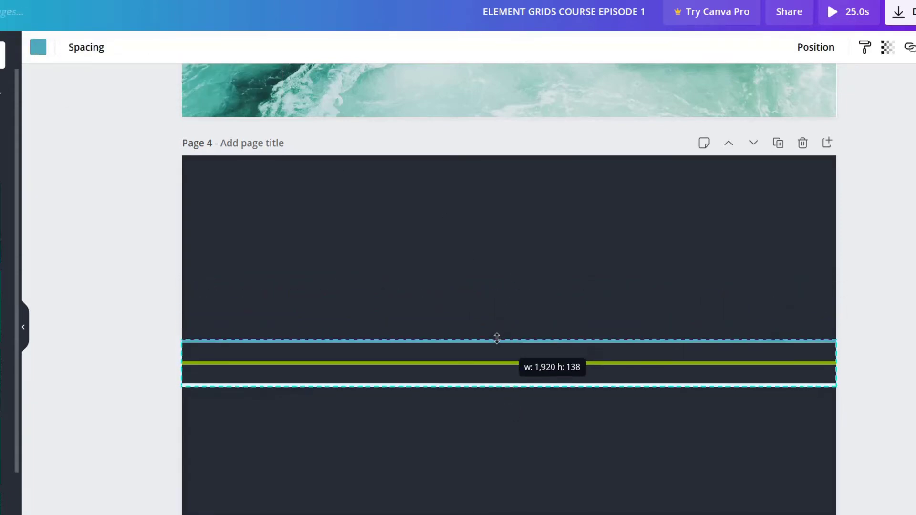
{"action": "left_click", "coordinate": [518, 265]}
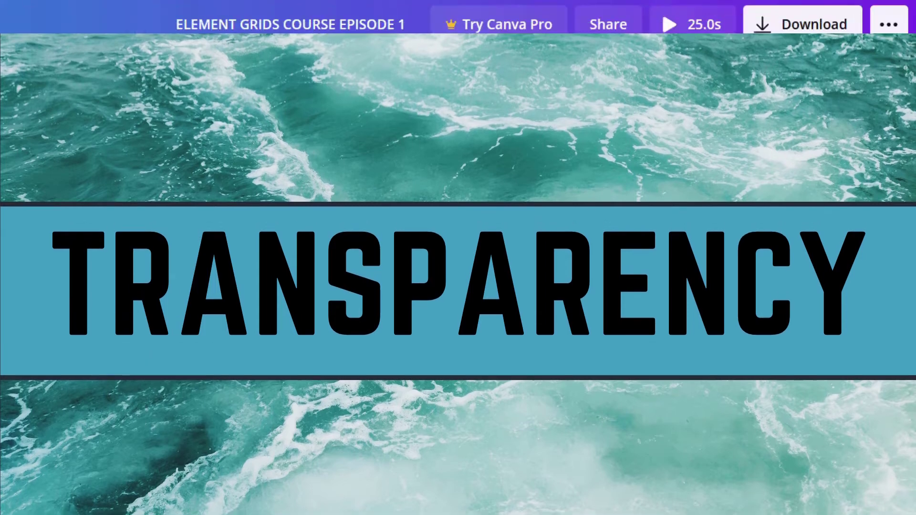
{"action": "scroll", "coordinate": [334, 286], "scroll_direction": "down", "scroll_amount": 10}
{"action": "left_click", "coordinate": [59, 457]}
{"action": "left_click_drag", "start_coordinate": [59, 457], "coordinate": [55, 288]}
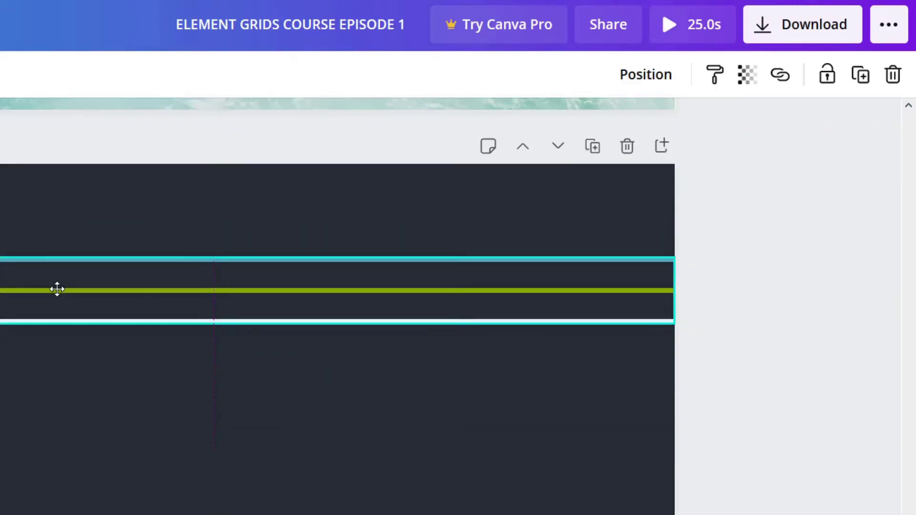
{"action": "left_click_drag", "start_coordinate": [213, 324], "coordinate": [197, 484]}
{"action": "left_click", "coordinate": [213, 213]}
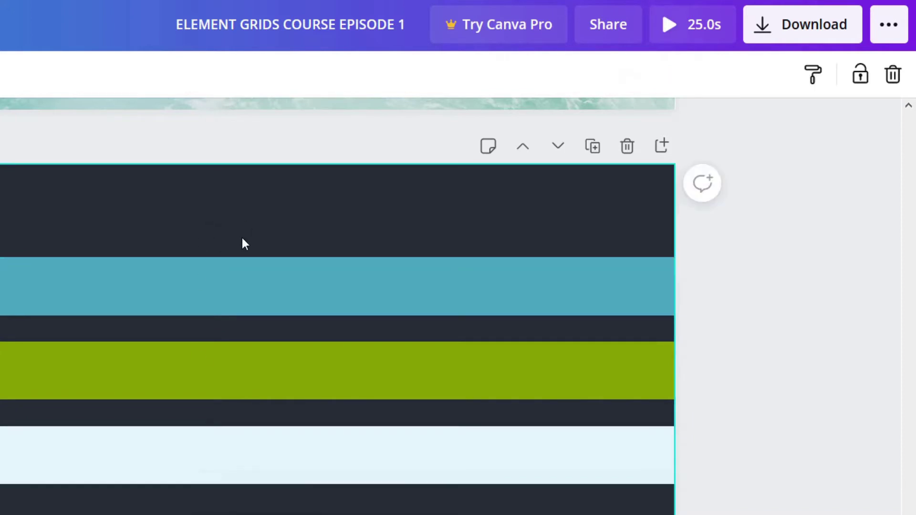
{"action": "left_click", "coordinate": [260, 267]}
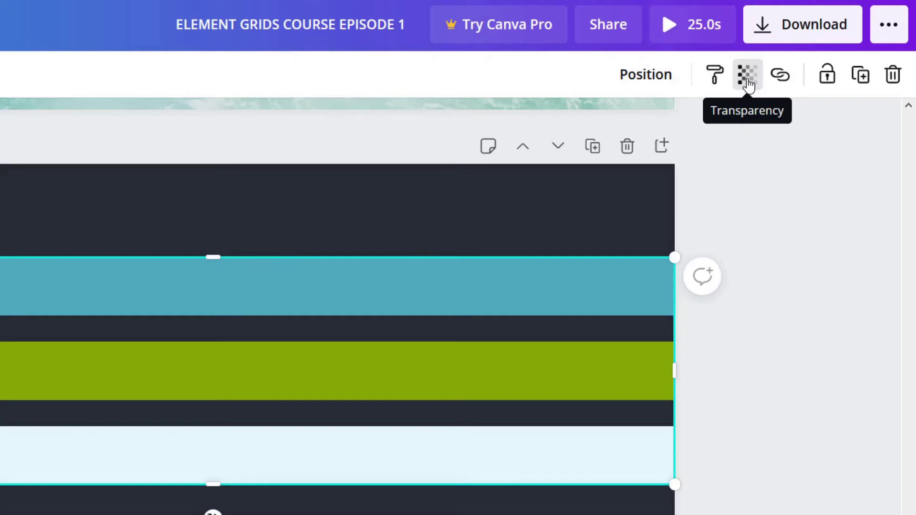
{"action": "left_click", "coordinate": [747, 84]}
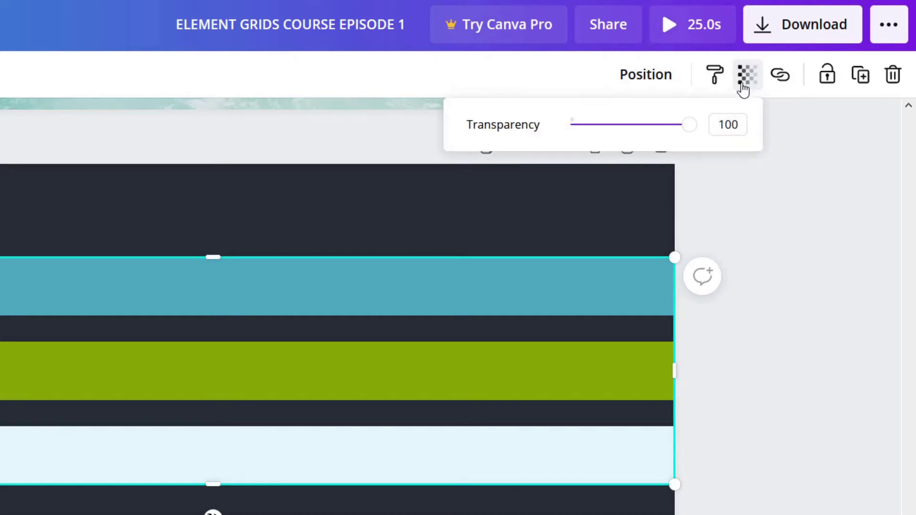
{"action": "left_click_drag", "start_coordinate": [689, 135], "coordinate": [619, 146]}
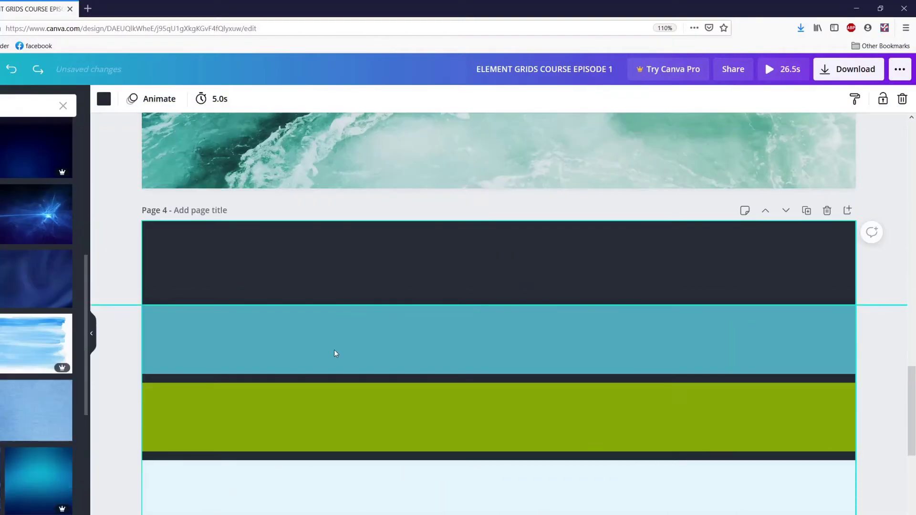
Nudge the stripe grid slightly right and up, then rotate it 180° upside down
{"action": "left_click", "coordinate": [333, 351]}
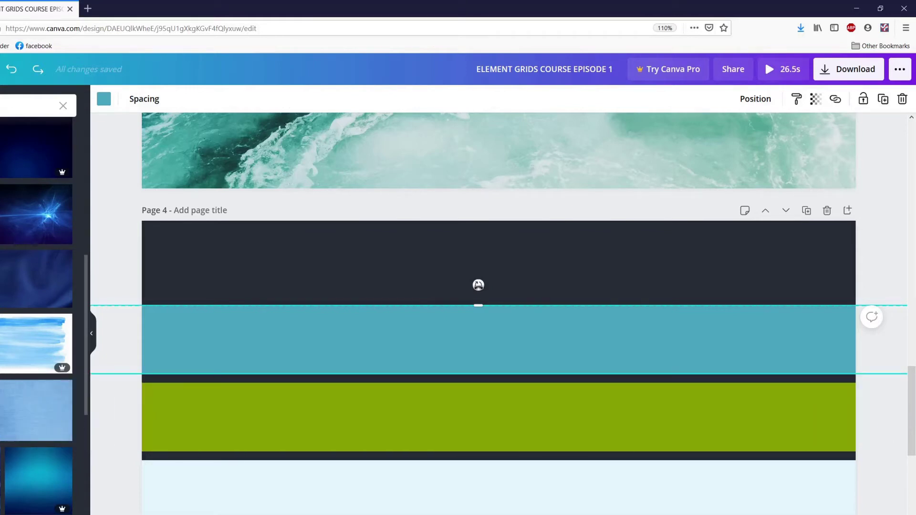
{"action": "left_click", "coordinate": [424, 283]}
{"action": "left_click", "coordinate": [170, 344]}
{"action": "mouse_move", "coordinate": [265, 344]}
{"action": "left_mouse_down"}
{"action": "mouse_move", "coordinate": [242, 347]}
{"action": "mouse_move", "coordinate": [353, 334]}
{"action": "mouse_move", "coordinate": [276, 339]}
{"action": "left_mouse_up"}
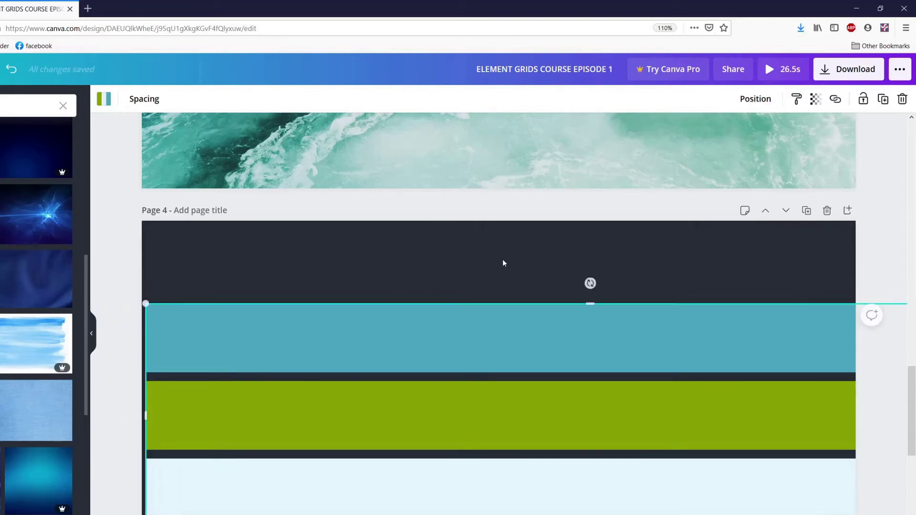
{"action": "left_click_drag", "start_coordinate": [590, 284], "coordinate": [589, 327]}
Narrow the stripe grid by pulling in its left side
{"action": "left_click", "coordinate": [581, 272]}
{"action": "left_click", "coordinate": [560, 335]}
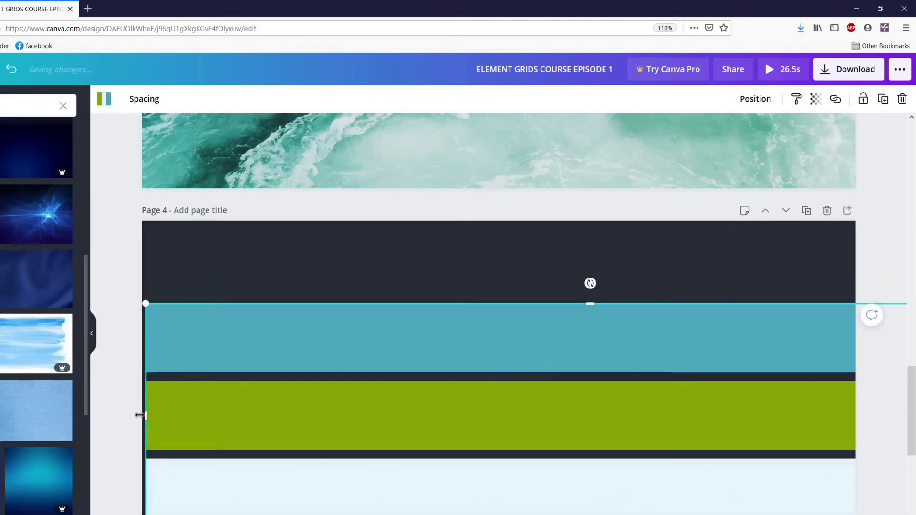
{"action": "left_click_drag", "start_coordinate": [144, 416], "coordinate": [290, 415]}
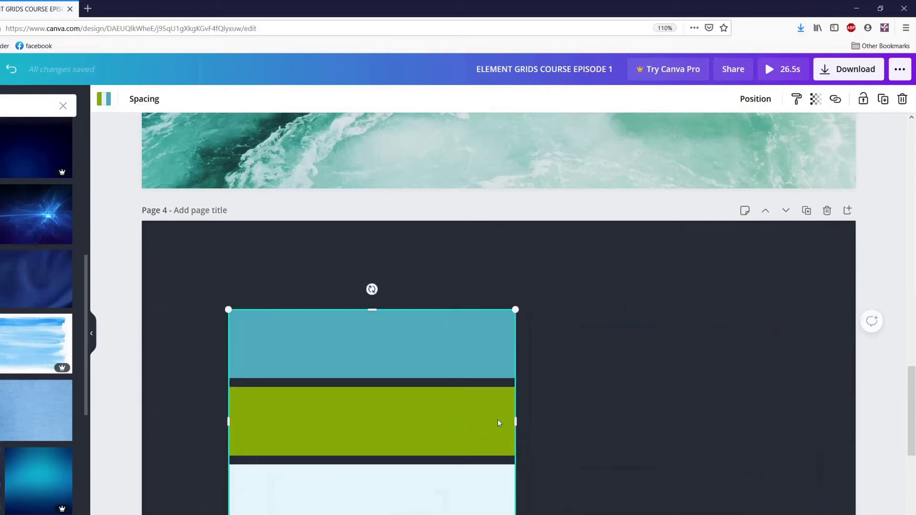
Narrow the grid into a slim column and move it toward the left
{"action": "left_click_drag", "start_coordinate": [522, 422], "coordinate": [340, 423]}
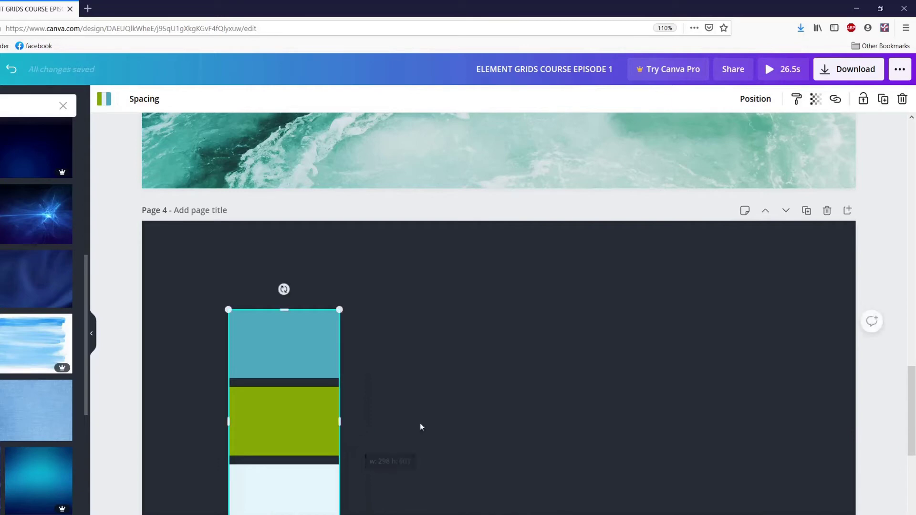
{"action": "left_click", "coordinate": [431, 411]}
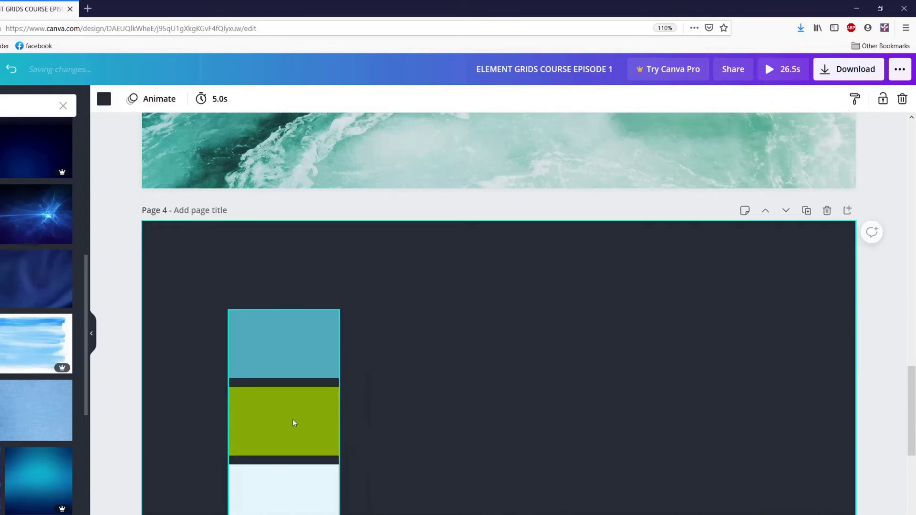
{"action": "left_click", "coordinate": [277, 421]}
{"action": "left_click_drag", "start_coordinate": [278, 421], "coordinate": [221, 423]}
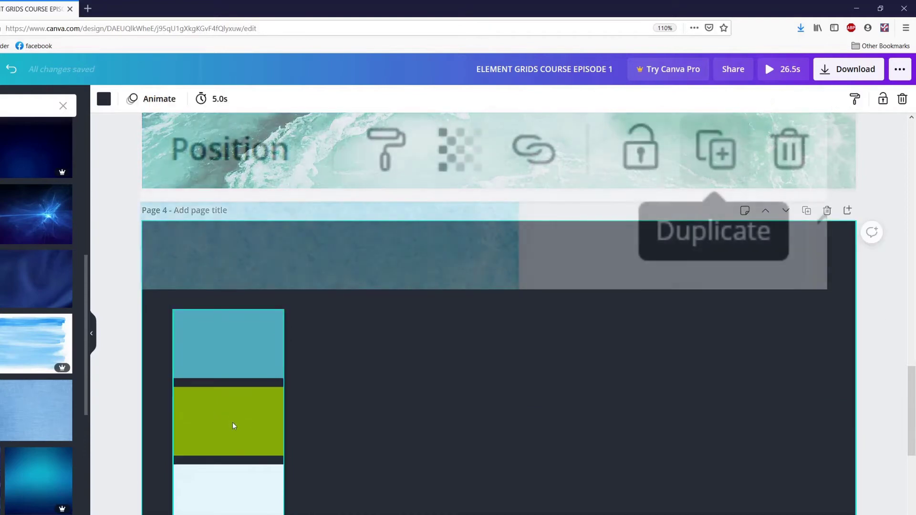
Duplicate the narrow column and place the copy beside the original
{"action": "left_click", "coordinate": [883, 98]}
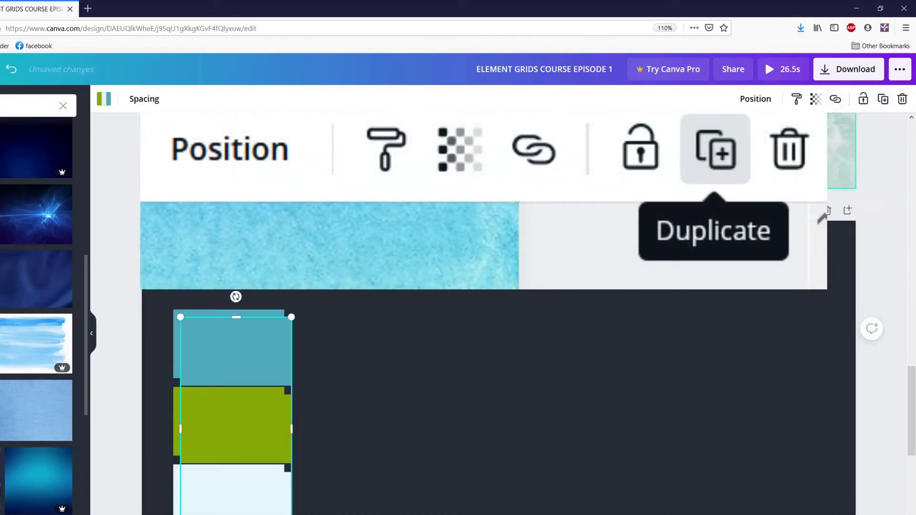
{"action": "left_click_drag", "start_coordinate": [272, 400], "coordinate": [346, 408]}
{"action": "left_click", "coordinate": [477, 403]}
{"action": "left_click", "coordinate": [333, 423]}
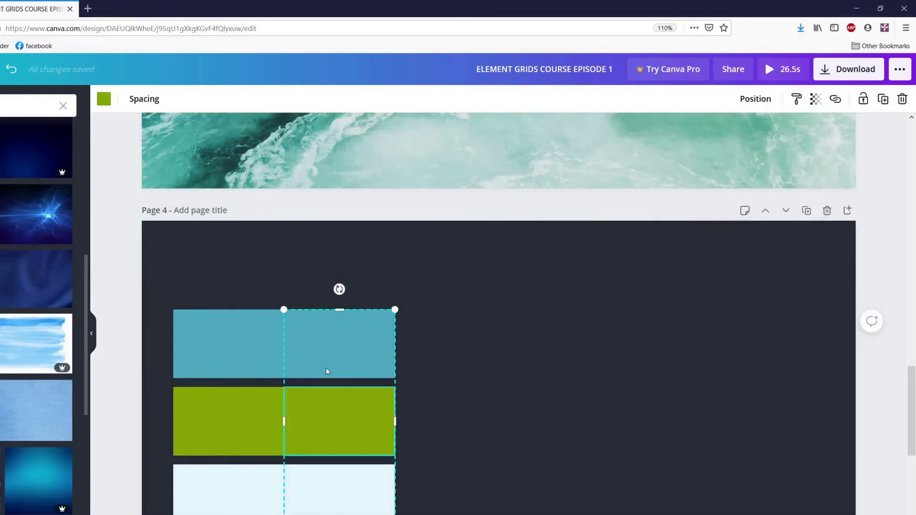
Recolour the copy's top cell light blue and its bottom cell teal
{"action": "left_click", "coordinate": [325, 475]}
{"action": "left_click", "coordinate": [328, 344]}
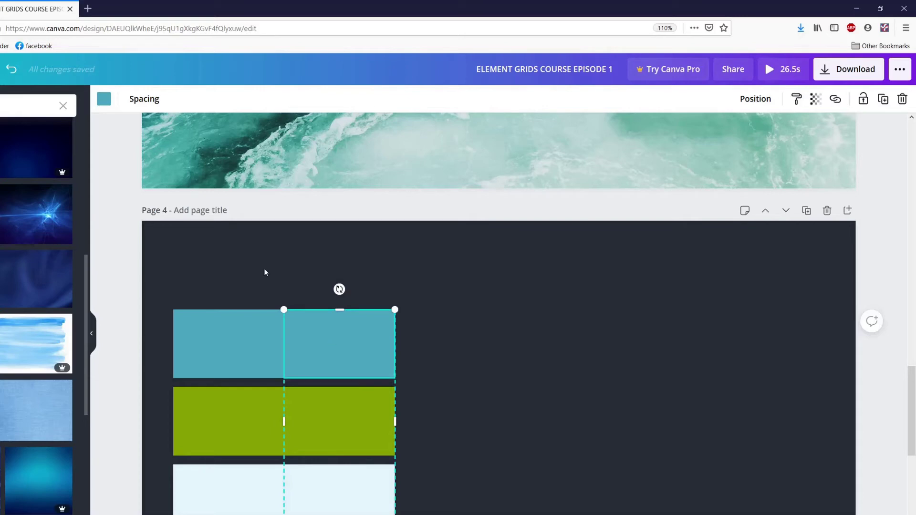
{"action": "left_click", "coordinate": [104, 99]}
{"action": "left_click", "coordinate": [58, 209]}
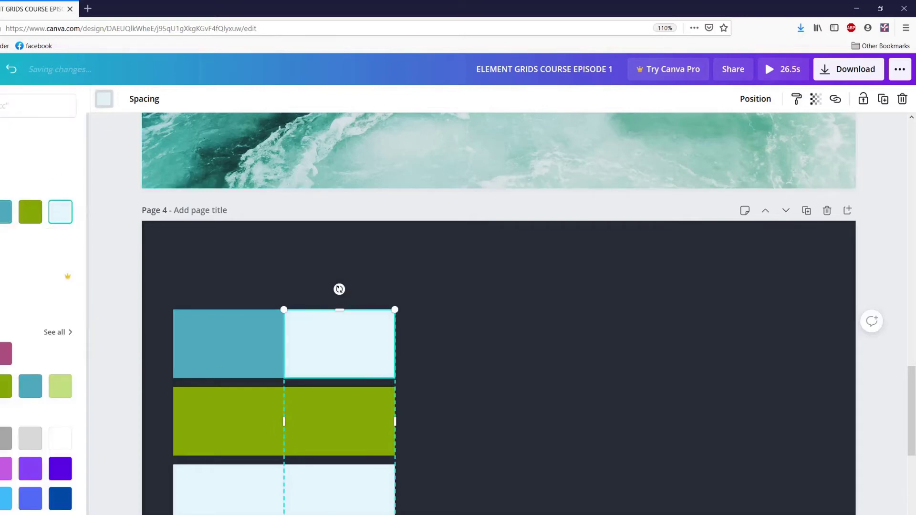
{"action": "left_click", "coordinate": [4, 221]}
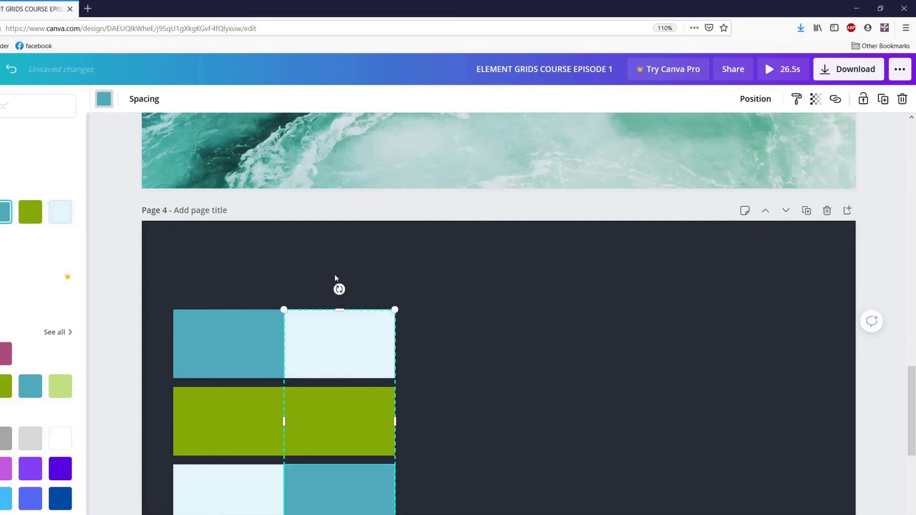
{"action": "left_click", "coordinate": [432, 276]}
{"action": "left_click", "coordinate": [458, 397]}
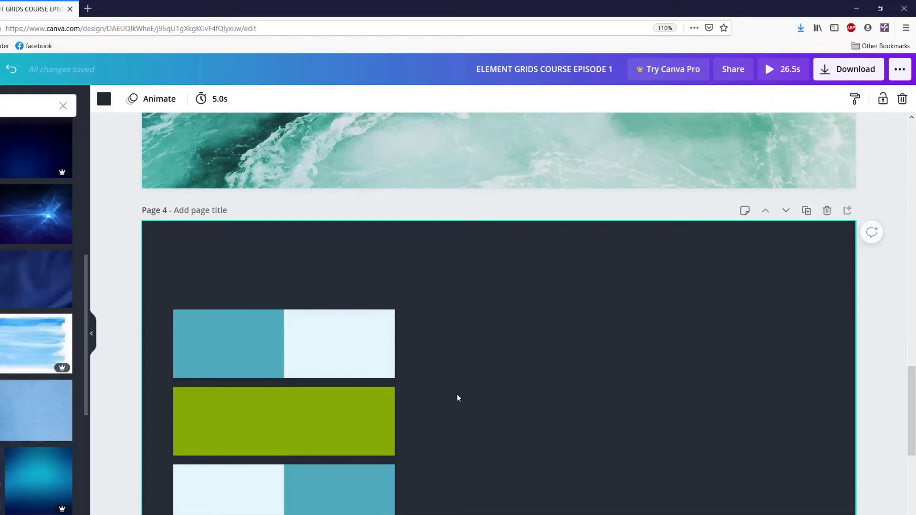
Duplicate the right column, place it alongside, and rotate the new copy 180°
{"action": "left_click", "coordinate": [363, 438]}
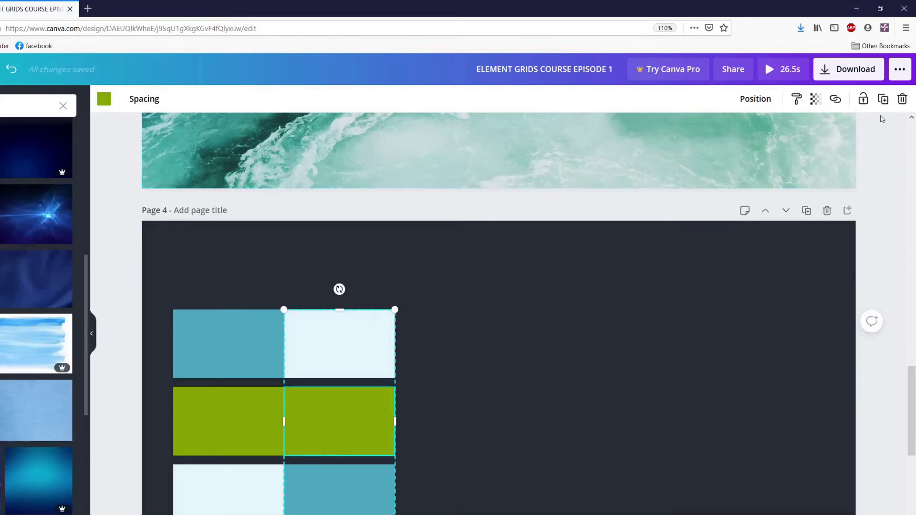
{"action": "left_click", "coordinate": [883, 98]}
{"action": "left_click_drag", "start_coordinate": [320, 409], "coordinate": [424, 399]}
{"action": "left_click", "coordinate": [525, 301]}
{"action": "left_click", "coordinate": [454, 332]}
{"action": "left_click_drag", "start_coordinate": [450, 289], "coordinate": [451, 504]}
{"action": "left_click", "coordinate": [559, 458]}
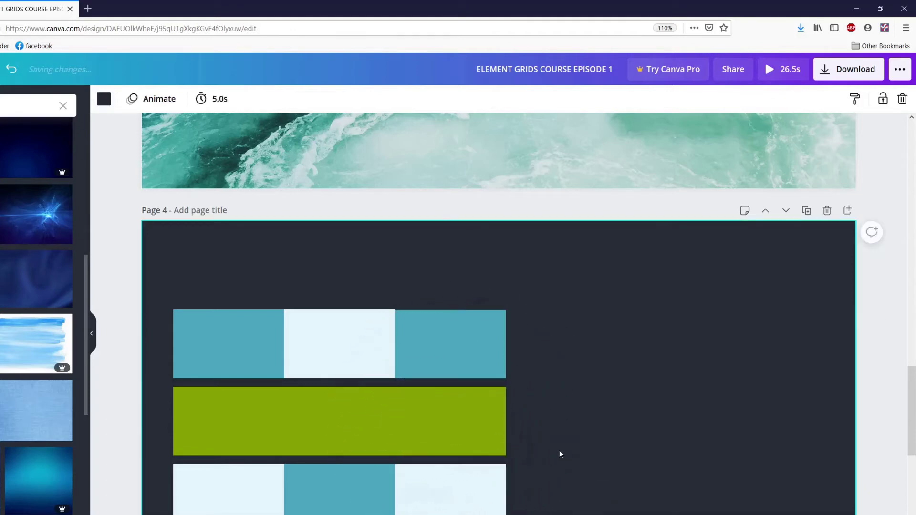
Duplicate three more columns, snapping each onto the right edge to complete six columns
{"action": "left_click", "coordinate": [317, 364]}
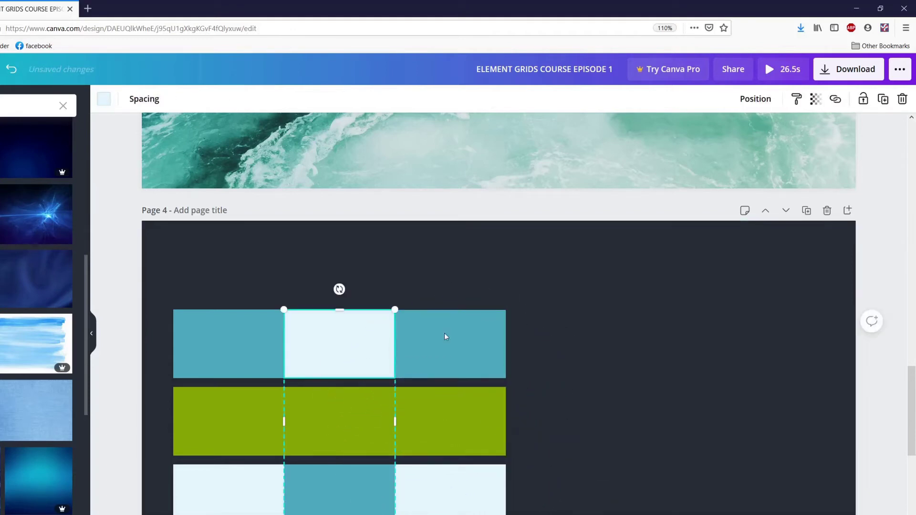
{"action": "left_click", "coordinate": [883, 98]}
{"action": "left_click_drag", "start_coordinate": [326, 374], "coordinate": [543, 357]}
{"action": "left_click", "coordinate": [464, 272]}
{"action": "left_click", "coordinate": [468, 348]}
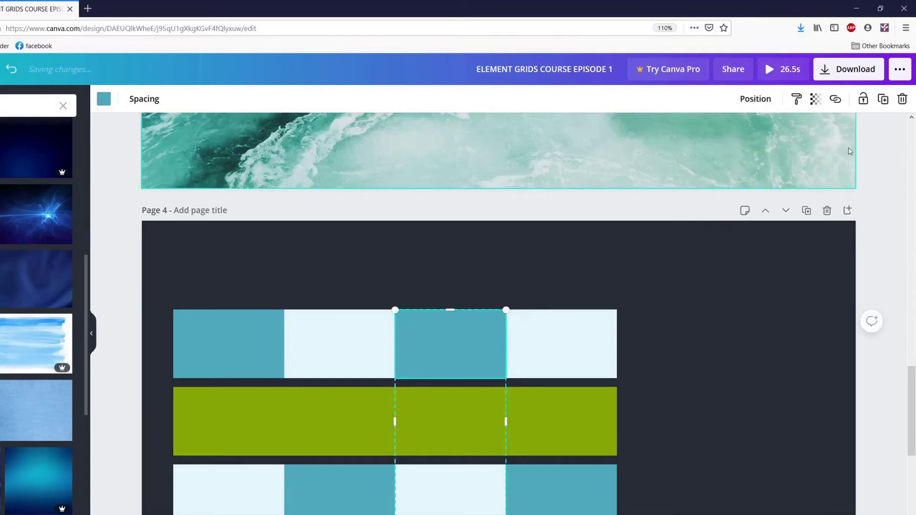
{"action": "left_click", "coordinate": [883, 99]}
{"action": "left_click_drag", "start_coordinate": [458, 352], "coordinate": [673, 345]}
{"action": "left_click", "coordinate": [566, 277]}
{"action": "left_click", "coordinate": [562, 314]}
{"action": "left_click", "coordinate": [883, 99]}
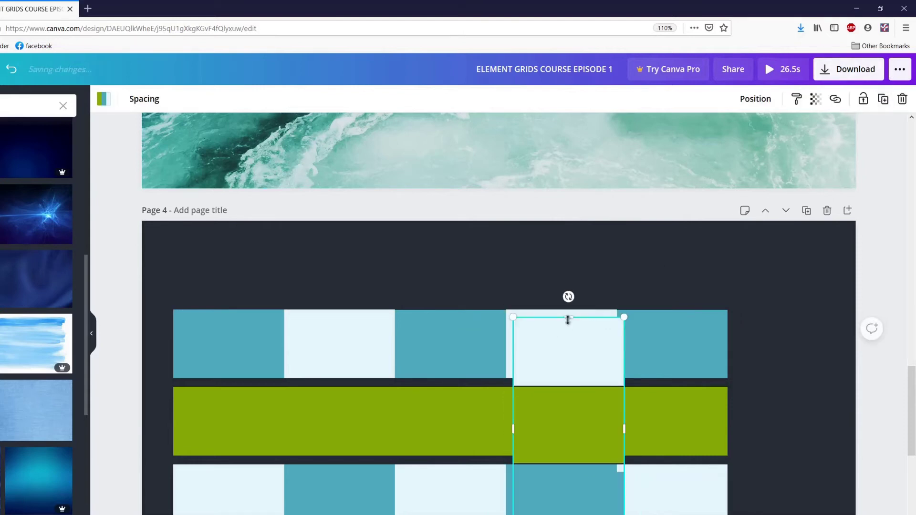
{"action": "left_click_drag", "start_coordinate": [552, 345], "coordinate": [768, 334]}
{"action": "left_click", "coordinate": [661, 258]}
{"action": "scroll", "coordinate": [661, 258], "scroll_direction": "down", "scroll_amount": 2}
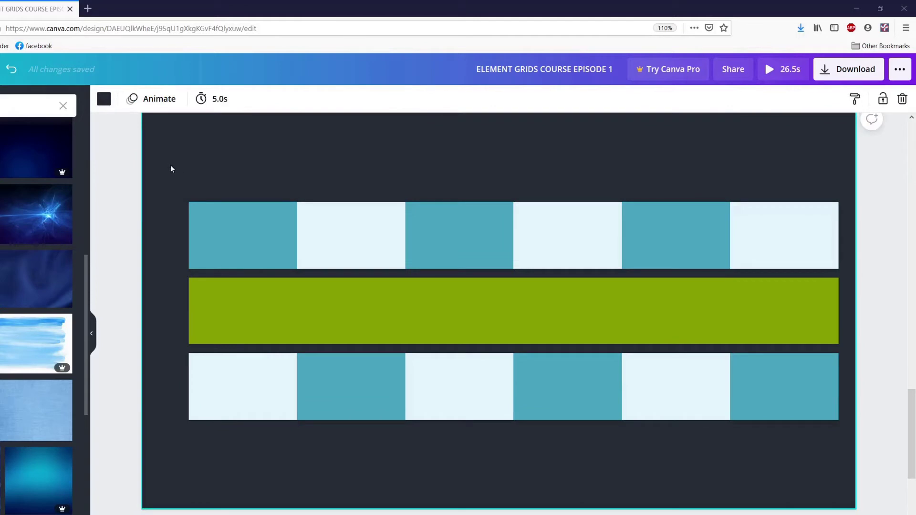
Select the whole checkerboard and drag its corners outward to nearly page width
{"action": "left_click_drag", "start_coordinate": [180, 193], "coordinate": [808, 413]}
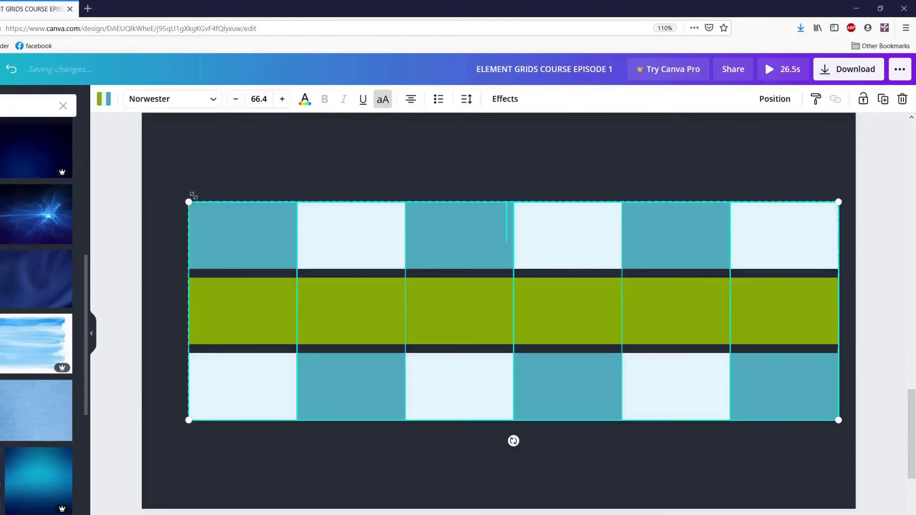
{"action": "left_click_drag", "start_coordinate": [188, 197], "coordinate": [142, 184]}
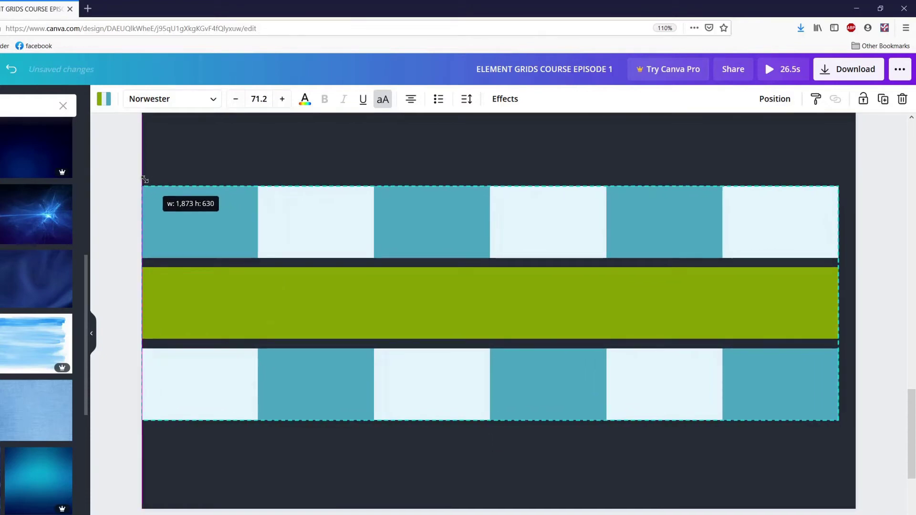
{"action": "left_click_drag", "start_coordinate": [836, 186], "coordinate": [855, 178]}
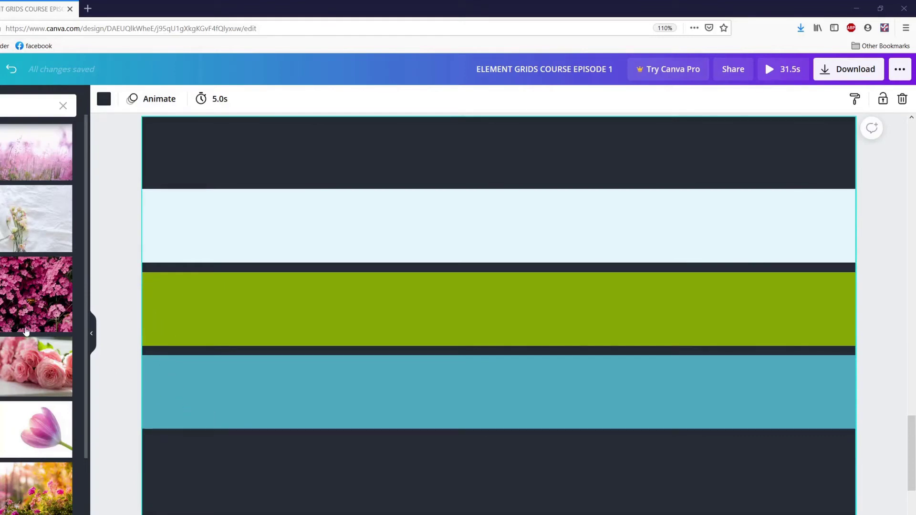
Drop the pink rose, white-flowers-with-book and tulip photos into the top, middle and bottom stripes
{"action": "left_click", "coordinate": [19, 391]}
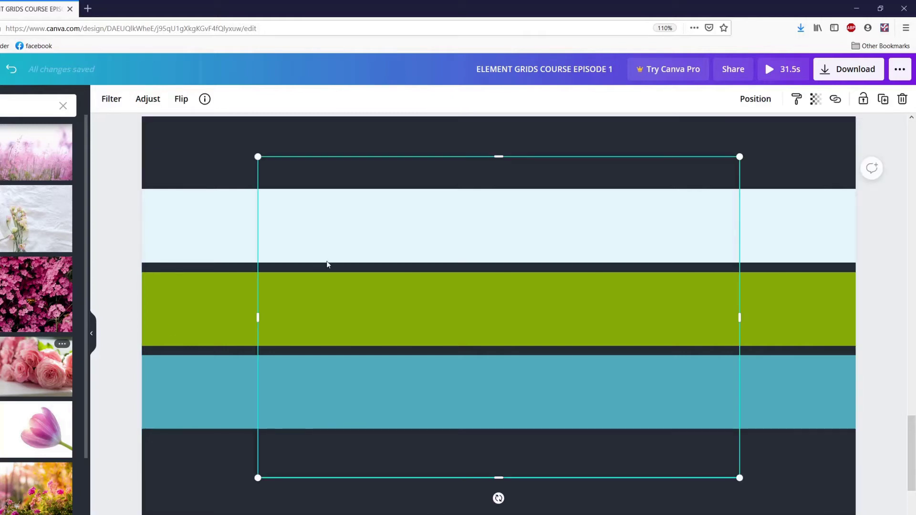
{"action": "left_click_drag", "start_coordinate": [377, 240], "coordinate": [162, 227]}
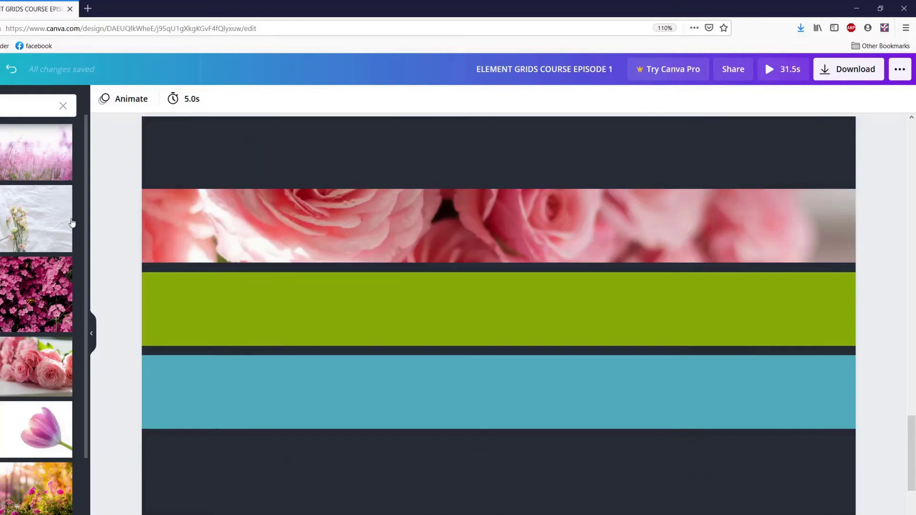
{"action": "left_click", "coordinate": [38, 231]}
{"action": "left_click_drag", "start_coordinate": [334, 276], "coordinate": [342, 309]}
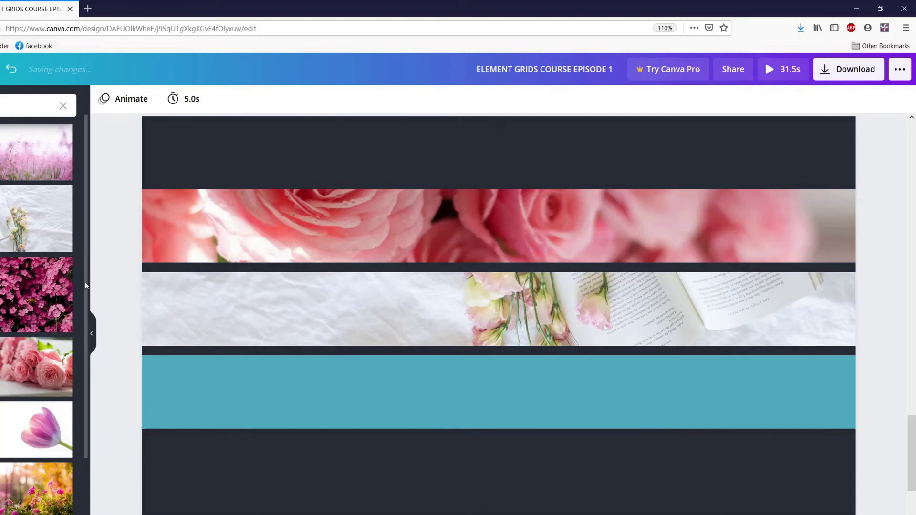
{"action": "left_click", "coordinate": [11, 418]}
{"action": "mouse_move", "coordinate": [397, 380]}
{"action": "left_mouse_down"}
{"action": "mouse_move", "coordinate": [370, 438]}
{"action": "mouse_move", "coordinate": [389, 327]}
{"action": "mouse_move", "coordinate": [376, 402]}
{"action": "mouse_move", "coordinate": [389, 406]}
{"action": "mouse_move", "coordinate": [403, 394]}
{"action": "left_mouse_up"}
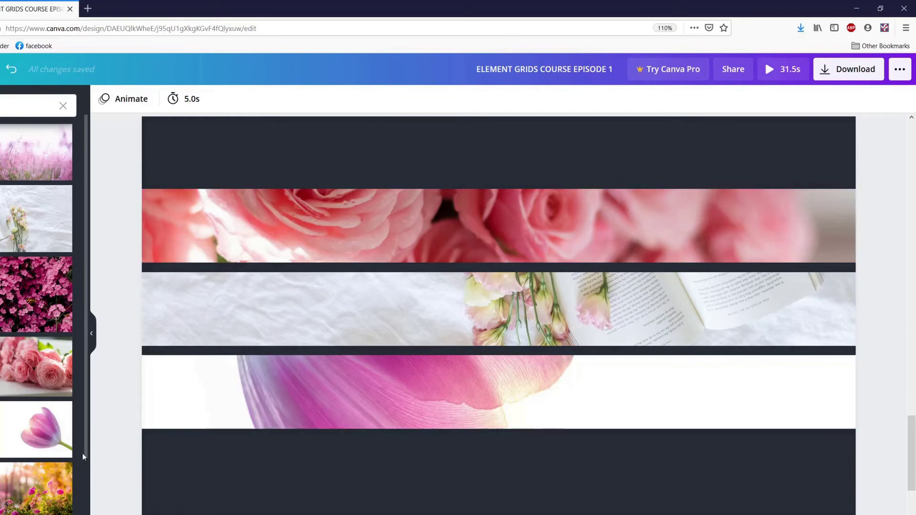
Mirror the rose photo horizontally and flip the book photo both horizontally and vertically
{"action": "left_click", "coordinate": [374, 242]}
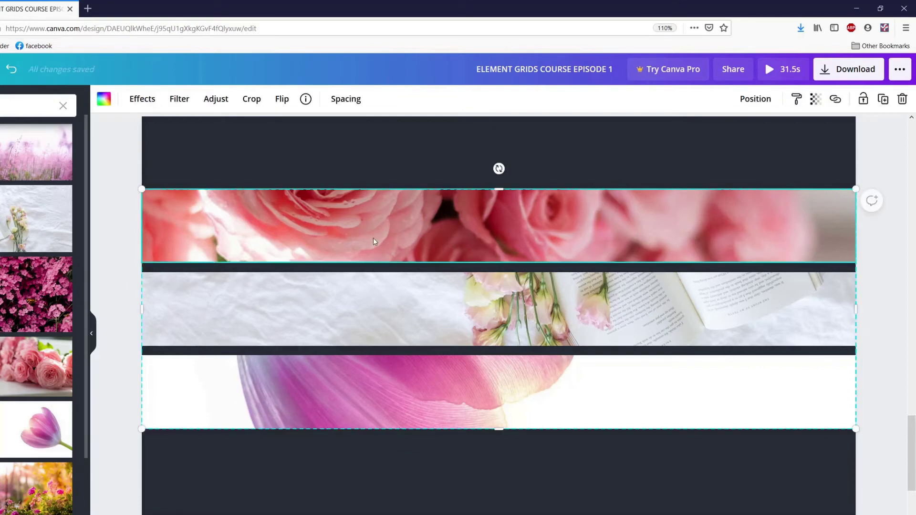
{"action": "left_click", "coordinate": [285, 101]}
{"action": "left_click", "coordinate": [307, 132]}
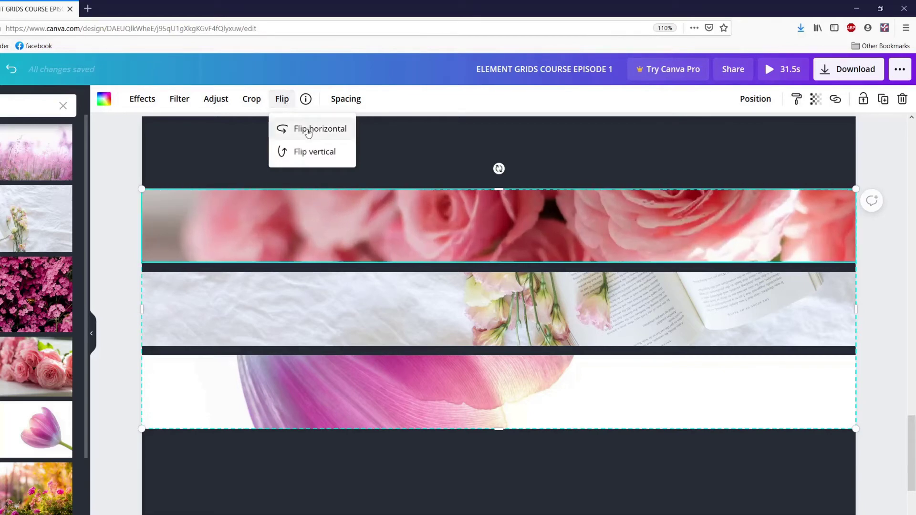
{"action": "left_click", "coordinate": [463, 141]}
{"action": "left_click", "coordinate": [514, 277]}
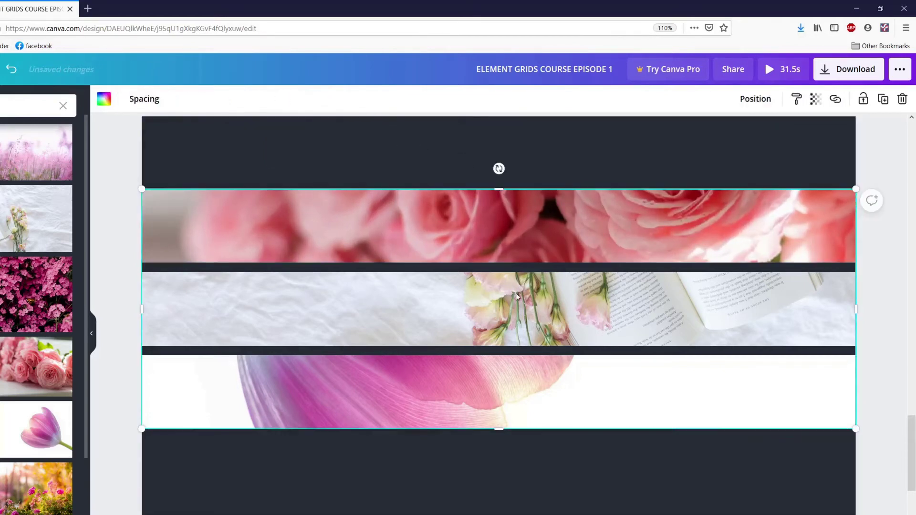
{"action": "left_click", "coordinate": [282, 99]}
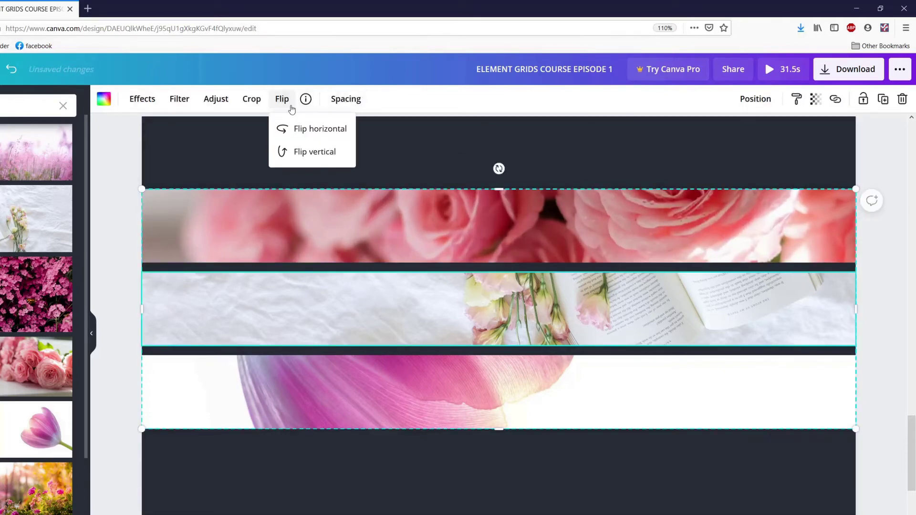
{"action": "left_click", "coordinate": [294, 132]}
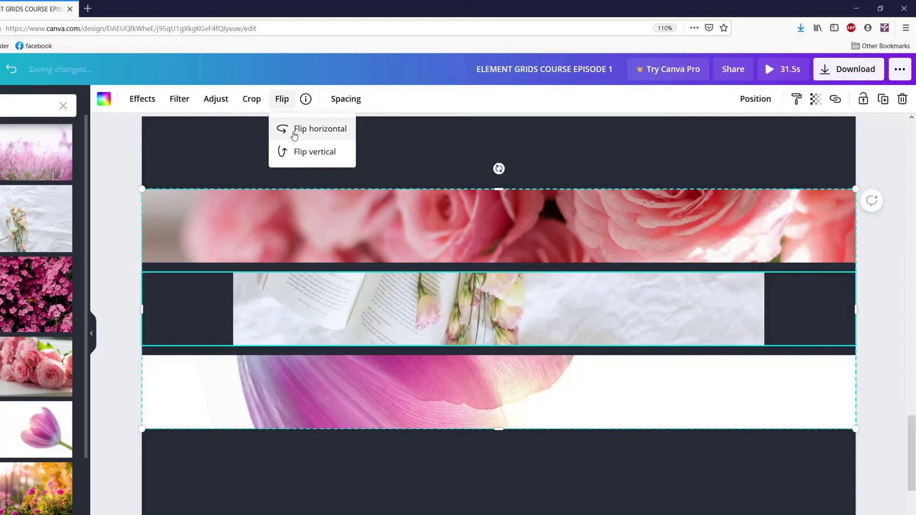
{"action": "left_click", "coordinate": [308, 156]}
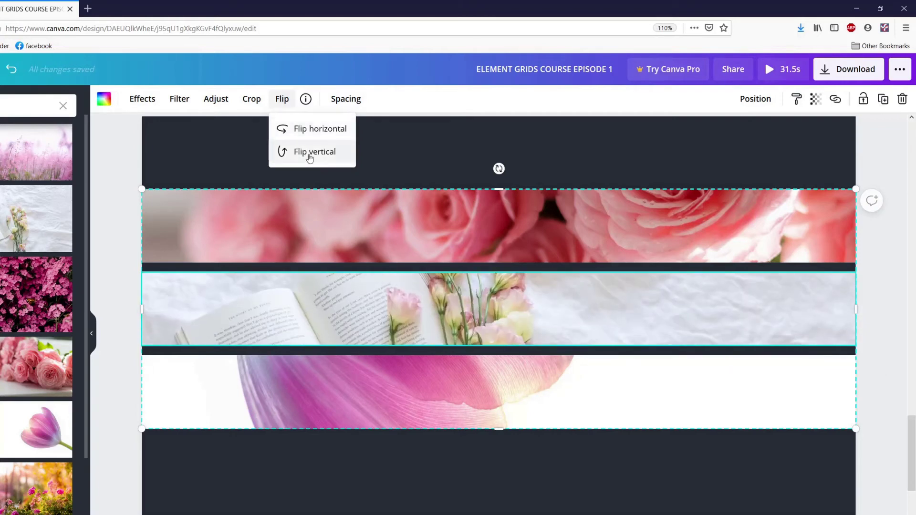
Mirror the tulip photo horizontally, then undo the rose photo's mirroring with Ctrl+Z
{"action": "left_click", "coordinate": [433, 392]}
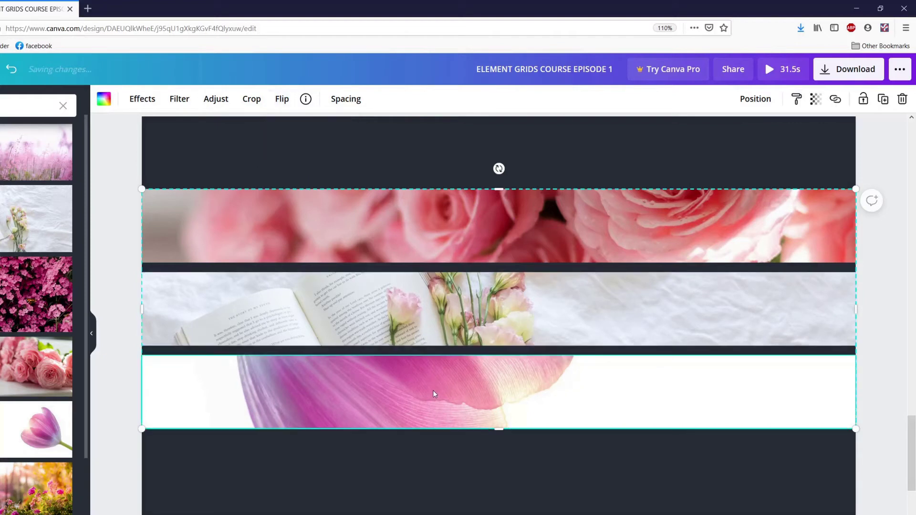
{"action": "left_click", "coordinate": [282, 99]}
{"action": "left_click", "coordinate": [293, 129]}
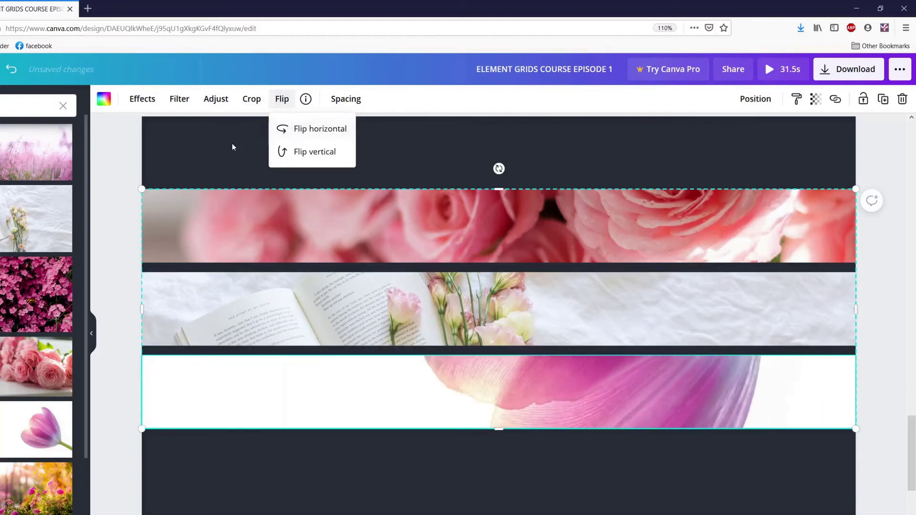
{"action": "left_click", "coordinate": [233, 147]}
{"action": "key", "text": "ctrl+z"}
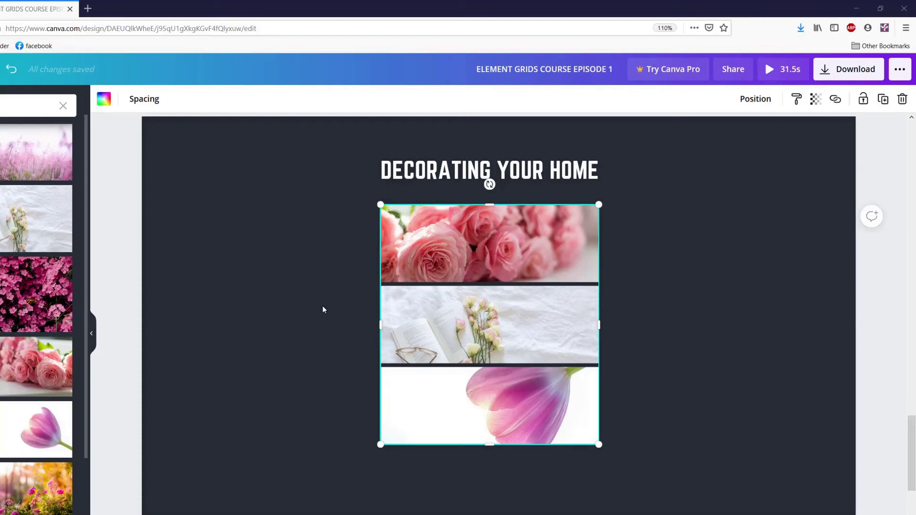
Nudge the photo grid up toward the title with the arrow keys
{"action": "left_click", "coordinate": [425, 304]}
{"action": "key", "text": "Up"}
{"action": "key", "text": "Up"}
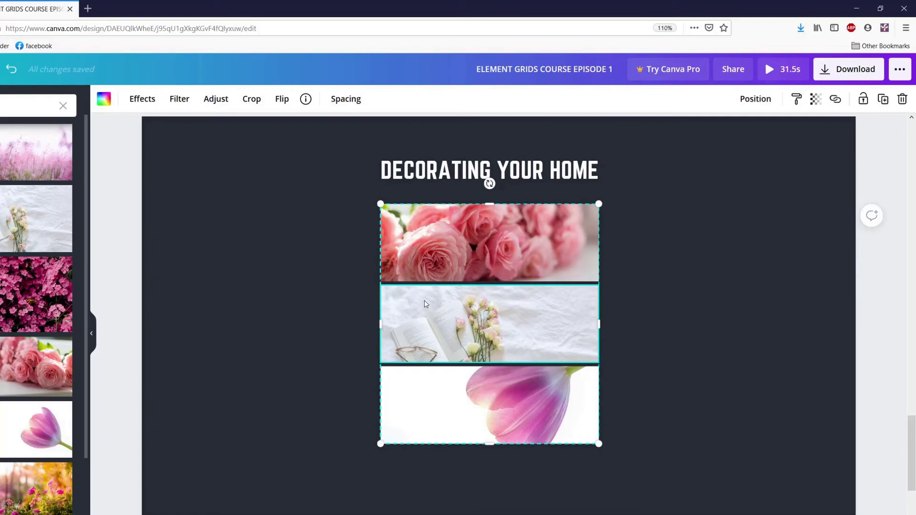
{"action": "key", "text": "shift+Up"}
{"action": "key", "text": "shift+Up"}
{"action": "key", "text": "shift+Up"}
{"action": "key", "text": "shift+Up"}
{"action": "key", "text": "shift+Up"}
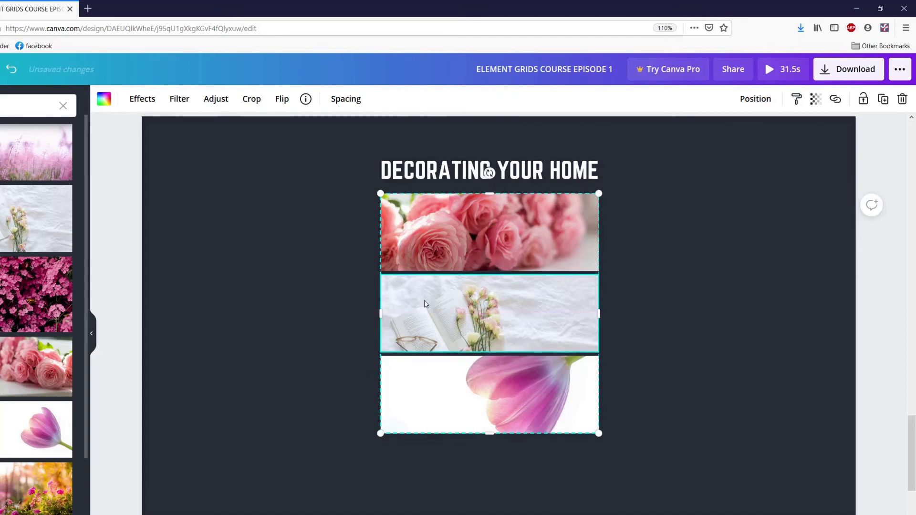
{"action": "key", "text": "shift+Up"}
{"action": "key", "text": "shift+Up"}
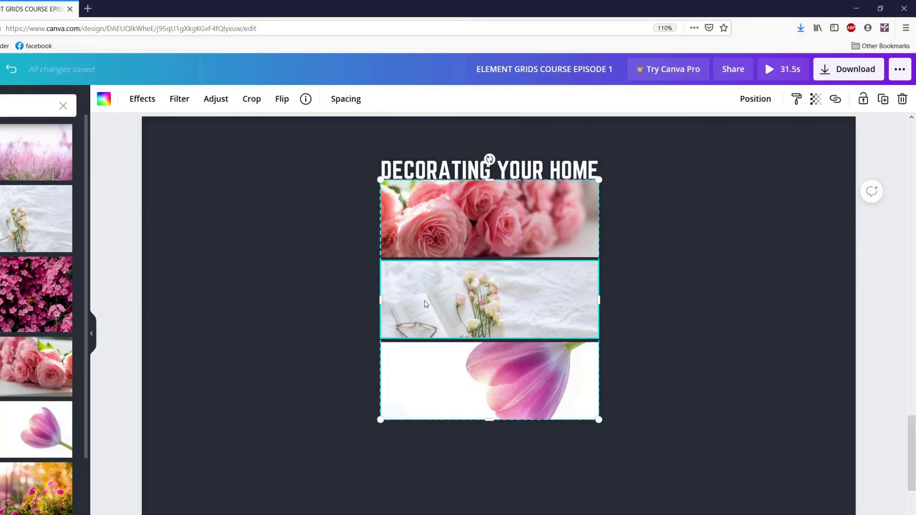
{"action": "key", "text": "Down"}
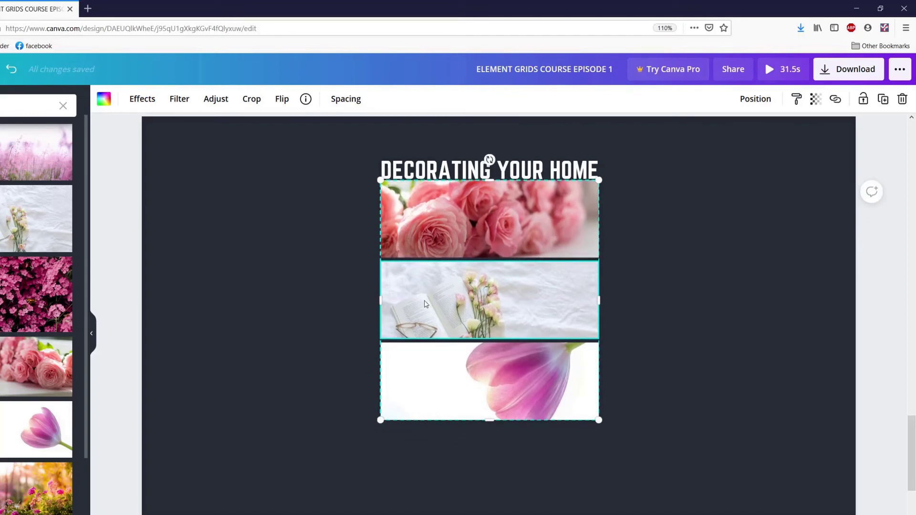
{"action": "left_click", "coordinate": [321, 299]}
Shift the photo grid down the page and over to the right edge
{"action": "left_click", "coordinate": [423, 348]}
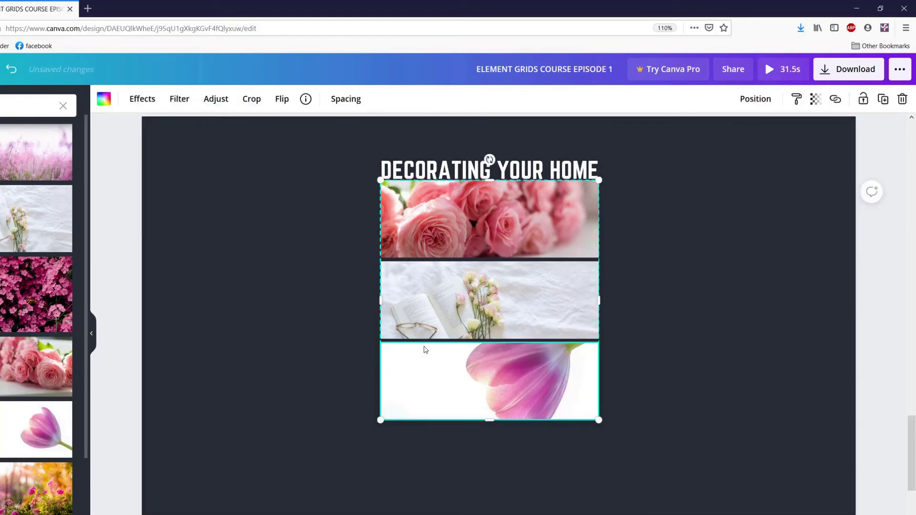
{"action": "key", "text": "shift+Left"}
{"action": "key", "text": "shift+Left"}
{"action": "key", "text": "shift+Left"}
{"action": "key", "text": "shift+Left"}
{"action": "key", "text": "shift+Left"}
{"action": "key", "text": "shift+Left"}
{"action": "key", "text": "shift+Left"}
{"action": "key", "text": "shift+Left"}
{"action": "key", "text": "shift+Left"}
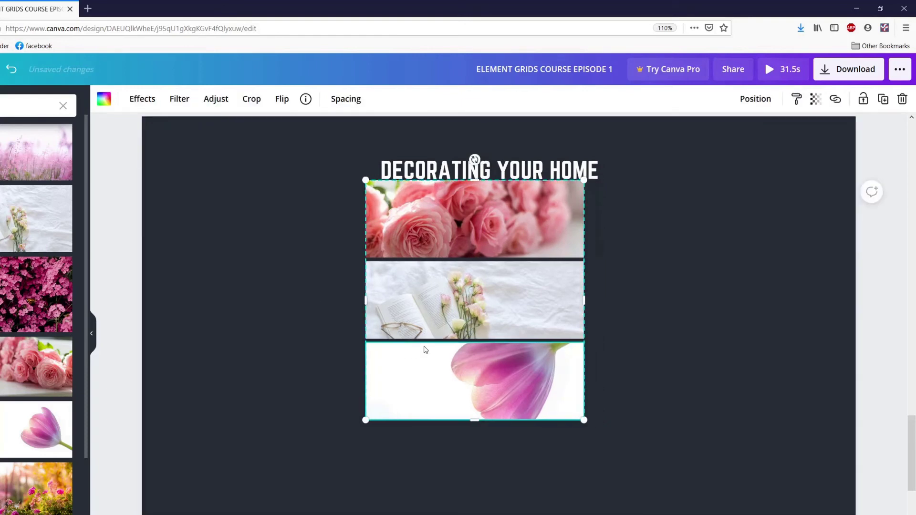
{"action": "key", "text": "shift+Left"}
{"action": "key", "text": "shift+Left"}
{"action": "key", "text": "shift+Left"}
{"action": "key", "text": "shift+Left"}
{"action": "key", "text": "shift+Left"}
{"action": "key", "text": "shift+Left"}
{"action": "key", "text": "shift+Left"}
{"action": "key", "text": "shift+Left"}
{"action": "key", "text": "shift+Left"}
{"action": "key", "text": "shift+Right"}
{"action": "key", "text": "shift+Right"}
{"action": "key", "text": "shift+Right"}
{"action": "key", "text": "shift+Right"}
{"action": "key", "text": "shift+Right"}
{"action": "key", "text": "shift+Right"}
{"action": "key", "text": "shift+Right"}
{"action": "key", "text": "shift+Right"}
{"action": "key", "text": "shift+Right"}
{"action": "key", "text": "shift+Right"}
{"action": "key", "text": "shift+Right"}
{"action": "key", "text": "shift+Right"}
{"action": "key", "text": "shift+Right"}
{"action": "key", "text": "shift+Right"}
{"action": "key", "text": "shift+Right"}
{"action": "key", "text": "shift+Right"}
{"action": "key", "text": "shift+Right"}
{"action": "key", "text": "shift+Right"}
{"action": "key", "text": "shift+Right"}
{"action": "key", "text": "shift+Right"}
{"action": "key", "text": "shift+Right"}
{"action": "key", "text": "shift+Right"}
{"action": "key", "text": "shift+Right"}
{"action": "key", "text": "shift+Right"}
{"action": "key", "text": "shift+Right"}
{"action": "key", "text": "shift+Right"}
{"action": "key", "text": "shift+Right"}
{"action": "key", "text": "shift+Right"}
{"action": "key", "text": "shift+Right"}
{"action": "key", "text": "shift+Right"}
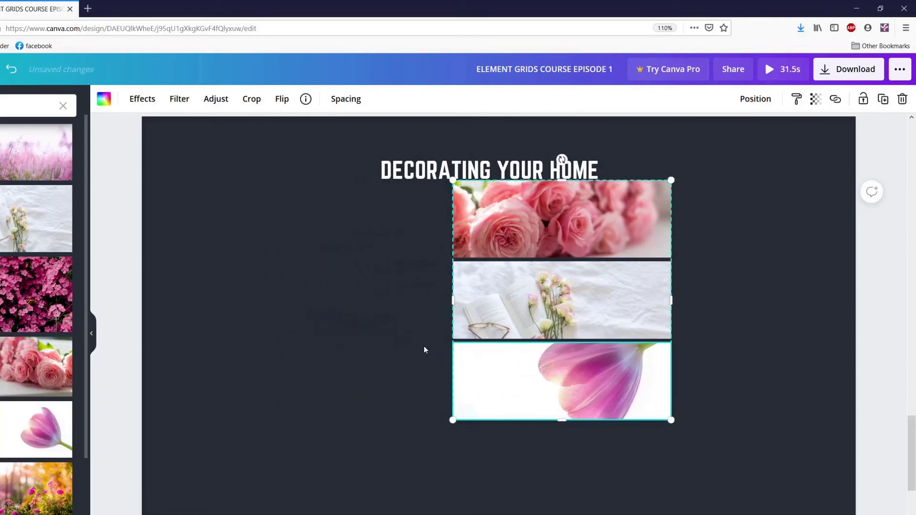
{"action": "key", "text": "shift+Down"}
{"action": "key", "text": "shift+Down"}
{"action": "key", "text": "shift+Down"}
{"action": "key", "text": "shift+Down"}
{"action": "key", "text": "shift+Down"}
{"action": "key", "text": "shift+Down"}
{"action": "key", "text": "shift+Down"}
{"action": "key", "text": "shift+Down"}
{"action": "key", "text": "shift+Down"}
{"action": "key", "text": "shift+Down"}
{"action": "key", "text": "shift+Down"}
{"action": "key", "text": "shift+Down"}
{"action": "key", "text": "shift+Down"}
{"action": "key", "text": "shift+Down"}
{"action": "key", "text": "shift+Down"}
{"action": "key", "text": "shift+Down"}
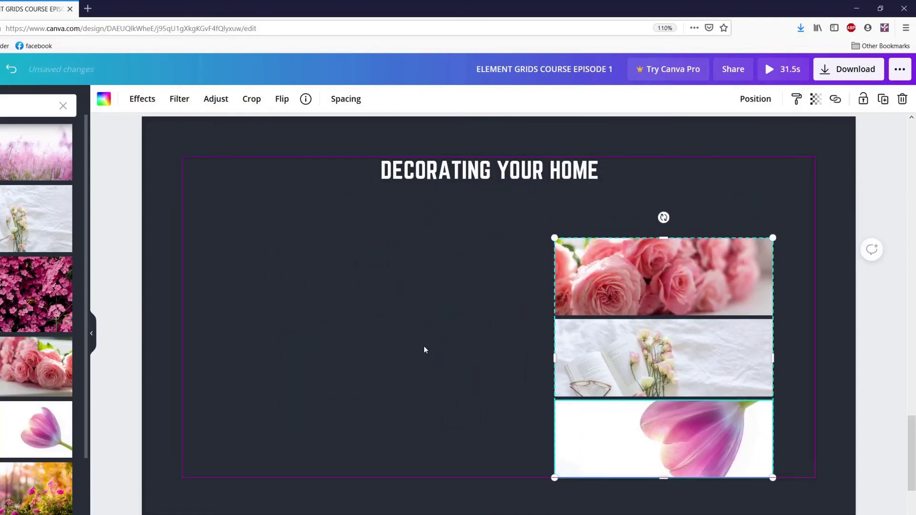
{"action": "key", "text": "Right"}
{"action": "key", "text": "Right"}
{"action": "key", "text": "Right"}
{"action": "key", "text": "Right"}
{"action": "key", "text": "Right"}
{"action": "key", "text": "Right"}
{"action": "key", "text": "Right"}
{"action": "key", "text": "Up"}
{"action": "key", "text": "Up"}
{"action": "key", "text": "Up"}
{"action": "key", "text": "Up"}
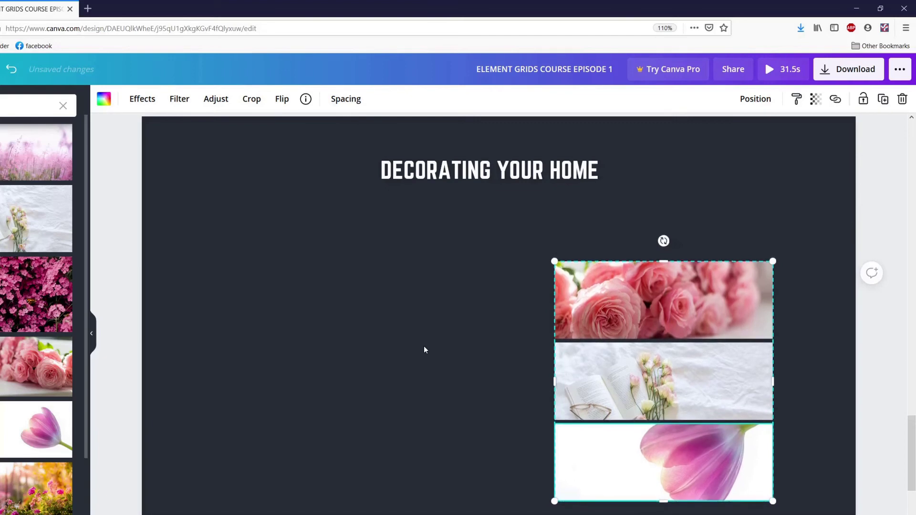
{"action": "key", "text": "shift+Right"}
{"action": "key", "text": "shift+Right"}
{"action": "key", "text": "shift+Right"}
{"action": "key", "text": "shift+Right"}
{"action": "key", "text": "shift+Right"}
{"action": "key", "text": "shift+Right"}
{"action": "key", "text": "shift+Right"}
{"action": "key", "text": "shift+Right"}
{"action": "key", "text": "shift+Right"}
{"action": "key", "text": "shift+Right"}
{"action": "key", "text": "shift+Right"}
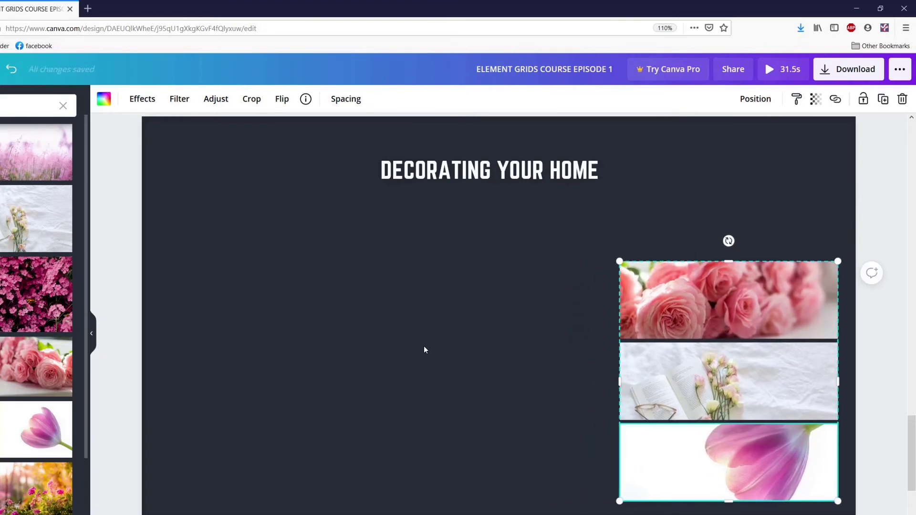
{"action": "key", "text": "Down"}
{"action": "key", "text": "Down"}
{"action": "key", "text": "Down"}
{"action": "key", "text": "Down"}
{"action": "key", "text": "Down"}
{"action": "key", "text": "Down"}
{"action": "key", "text": "Down"}
{"action": "key", "text": "Down"}
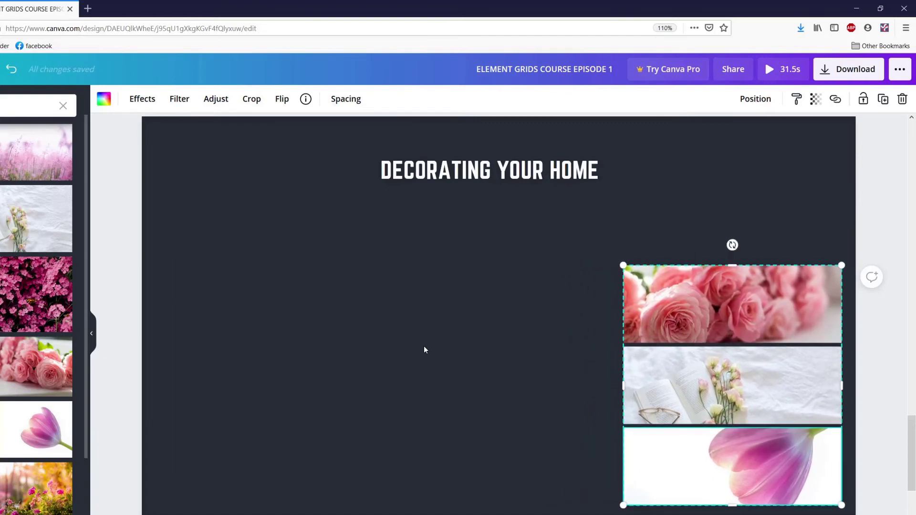
Place the DECORATING YOUR HOME title just above the grid and curve it
{"action": "left_click", "coordinate": [409, 286]}
{"action": "left_click_drag", "start_coordinate": [482, 172], "coordinate": [726, 256]}
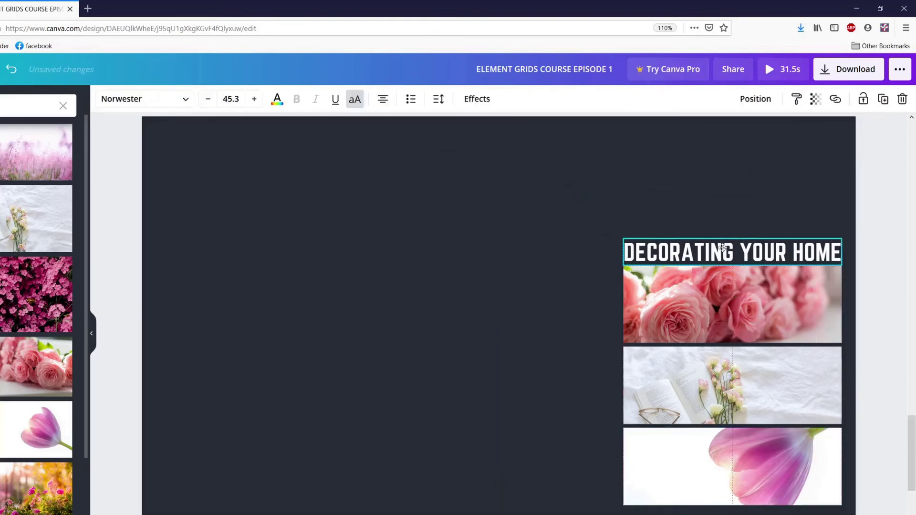
{"action": "left_click", "coordinate": [536, 297]}
{"action": "left_click", "coordinate": [654, 261]}
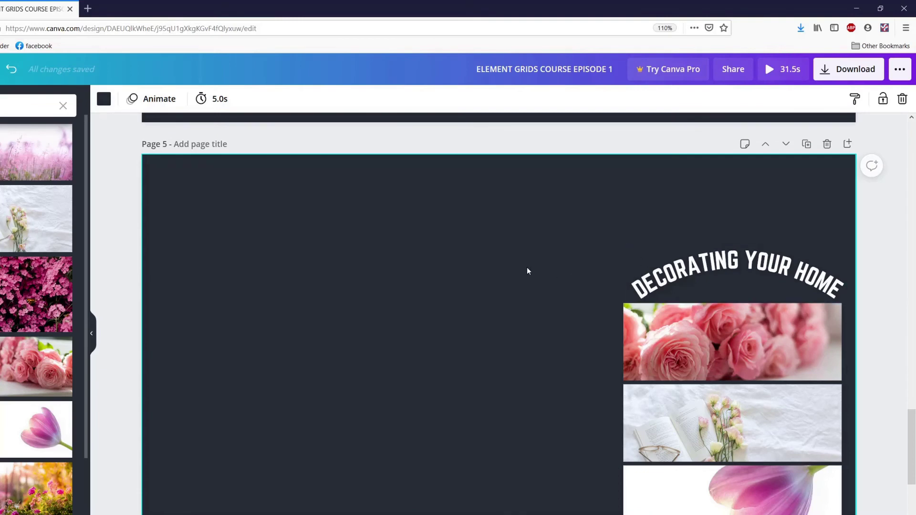
{"action": "left_click_drag", "start_coordinate": [565, 257], "coordinate": [511, 423]}
{"action": "left_click", "coordinate": [703, 354]}
{"action": "left_click_drag", "start_coordinate": [286, 218], "coordinate": [591, 514]}
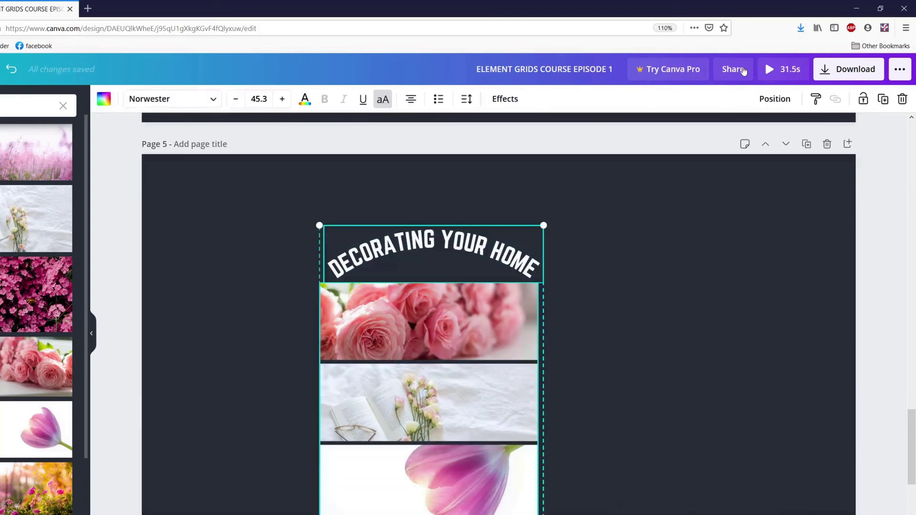
{"action": "left_click", "coordinate": [552, 310]}
{"action": "left_click", "coordinate": [417, 352]}
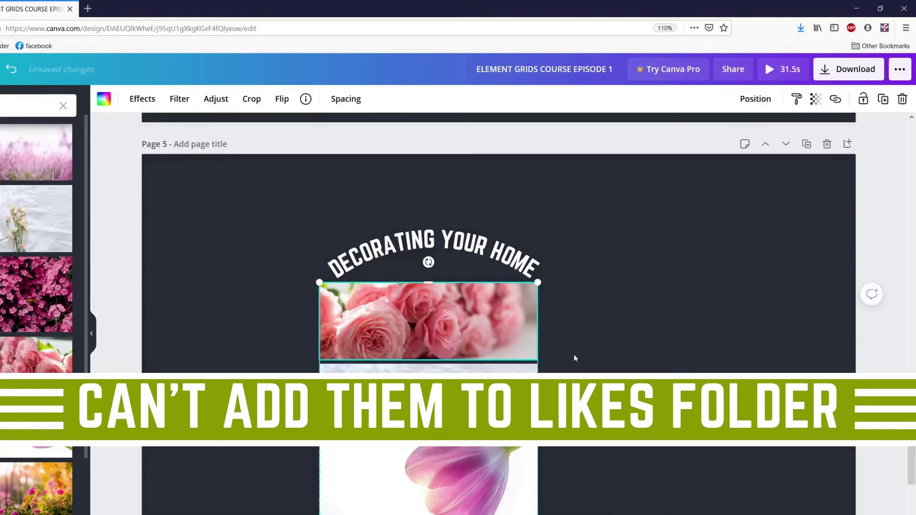
{"action": "left_click", "coordinate": [589, 347]}
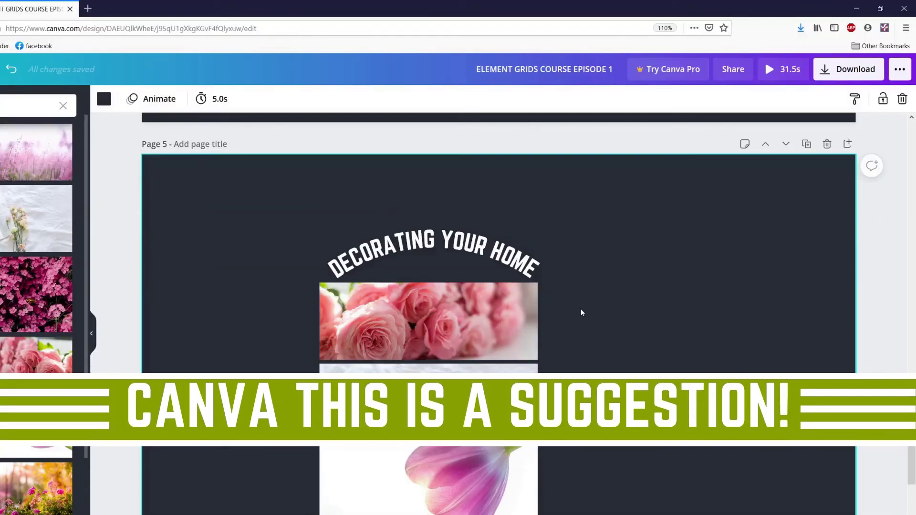
{"action": "left_click", "coordinate": [432, 251]}
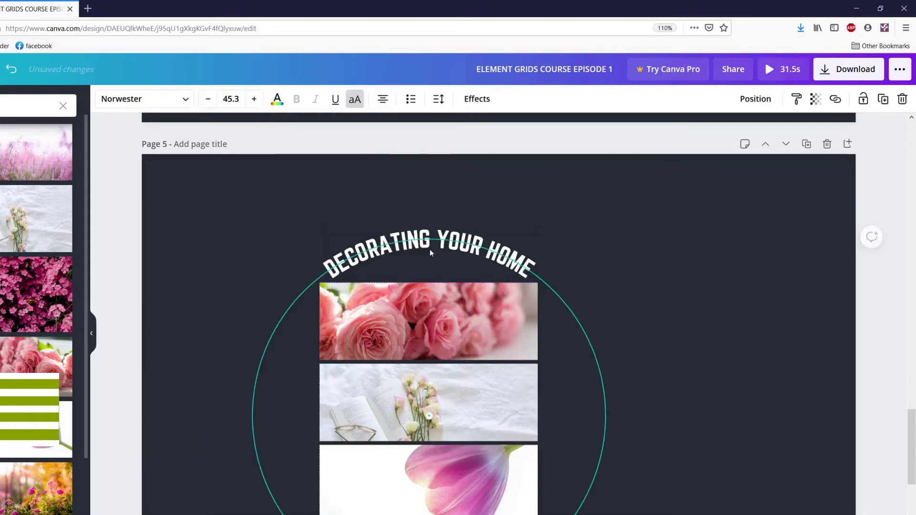
{"action": "left_click", "coordinate": [285, 220]}
Select the curved title and grid together, move them up-left and scale them smaller
{"action": "left_click_drag", "start_coordinate": [285, 221], "coordinate": [609, 477]}
{"action": "left_click_drag", "start_coordinate": [407, 445], "coordinate": [358, 433]}
{"action": "left_click", "coordinate": [546, 401]}
{"action": "left_click_drag", "start_coordinate": [242, 224], "coordinate": [542, 512]}
{"action": "left_click_drag", "start_coordinate": [487, 511], "coordinate": [482, 457]}
{"action": "left_click", "coordinate": [563, 389]}
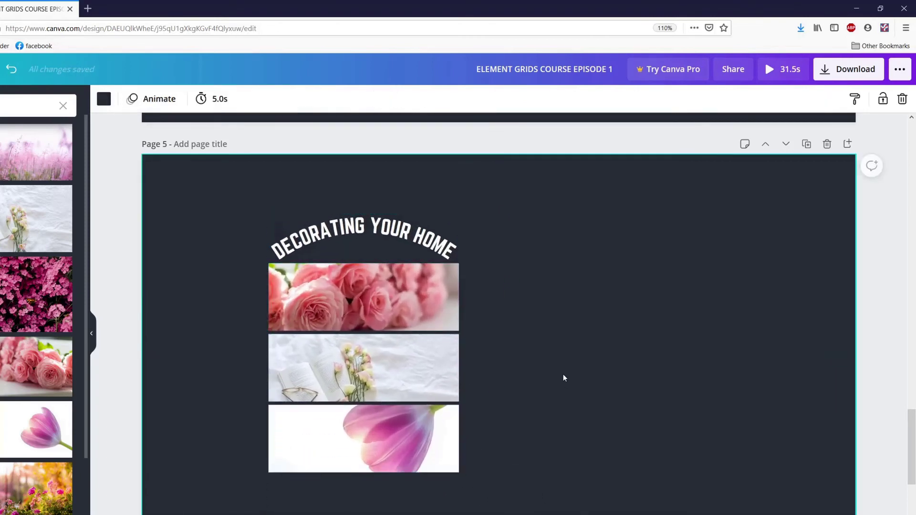